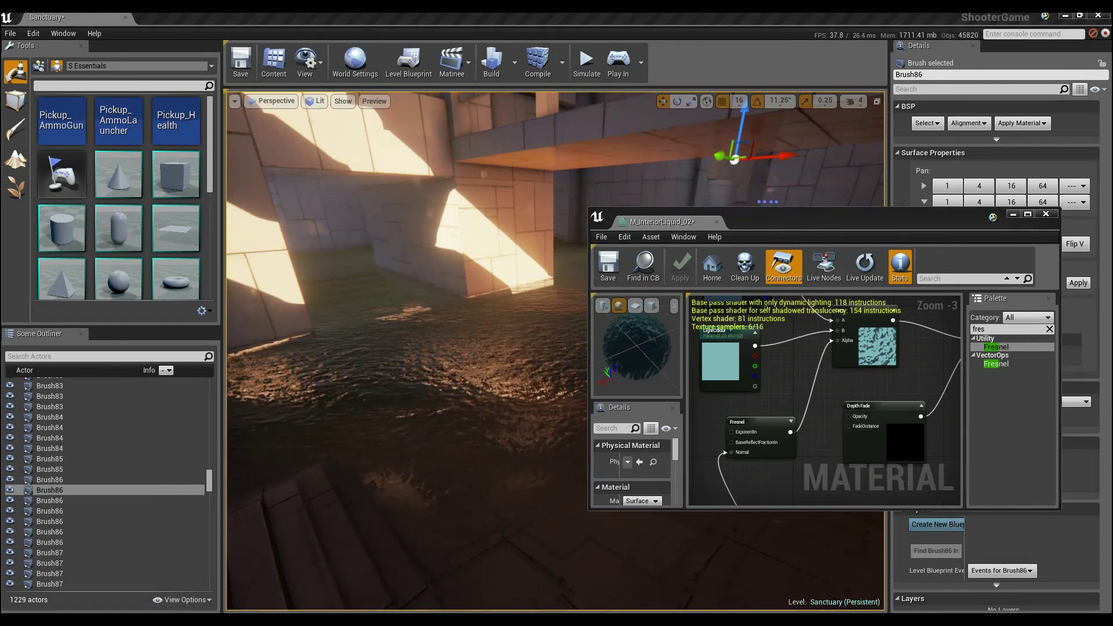
# Step: Maximize the M_InteriorLiquid_02 material editor and examine the existing node network from the material inputs back to the world-position coordinates
pyautogui.moveTo(798, 218); pyautogui.dragTo(690, 271)
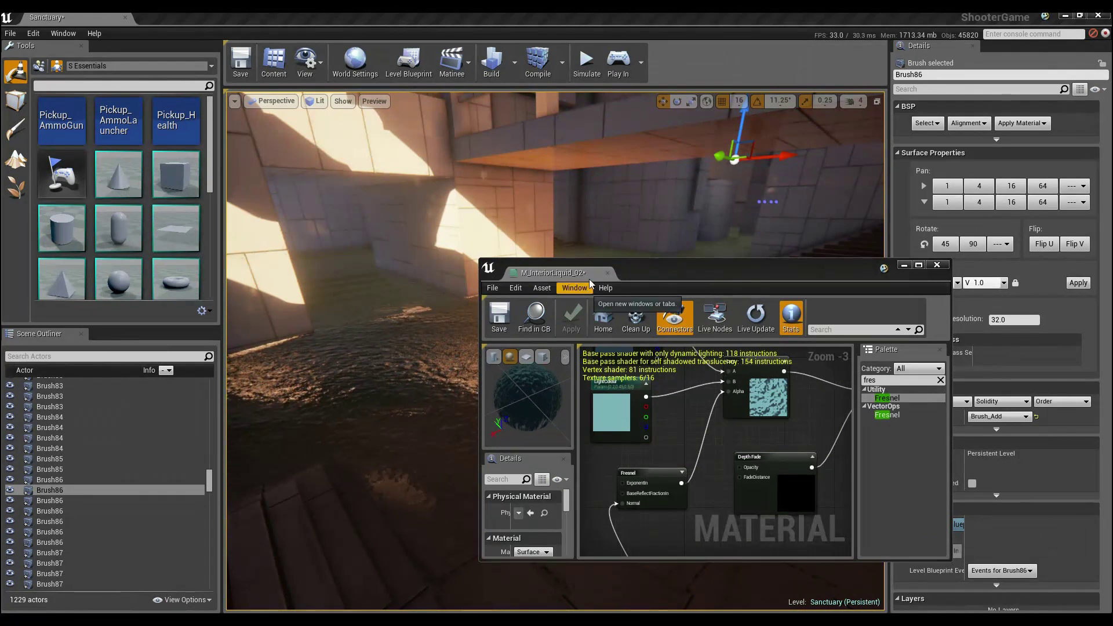
pyautogui.doubleClick(679, 268)
pyautogui.scroll(-2, 525, 320)
pyautogui.moveTo(525, 320); pyautogui.dragTo(525, 320, button='right')
pyautogui.moveTo(494, 433); pyautogui.dragTo(546, 489, button='right')
pyautogui.moveTo(615, 402); pyautogui.dragTo(564, 417, button='right')
pyautogui.scroll(4, 729, 308)
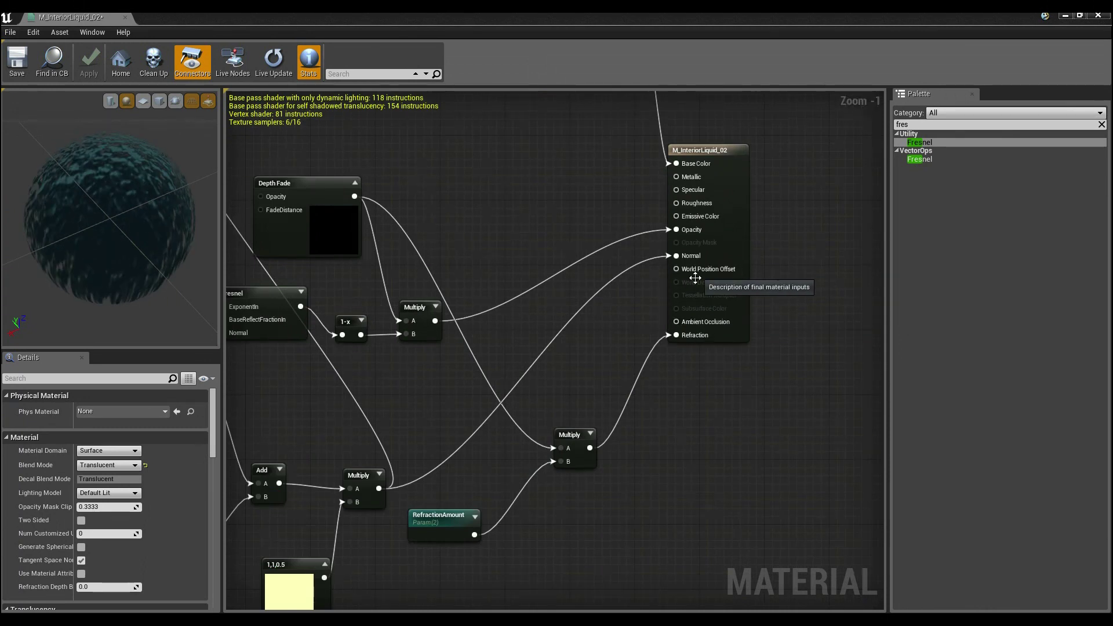
pyautogui.moveTo(609, 381); pyautogui.dragTo(652, 303, button='right')
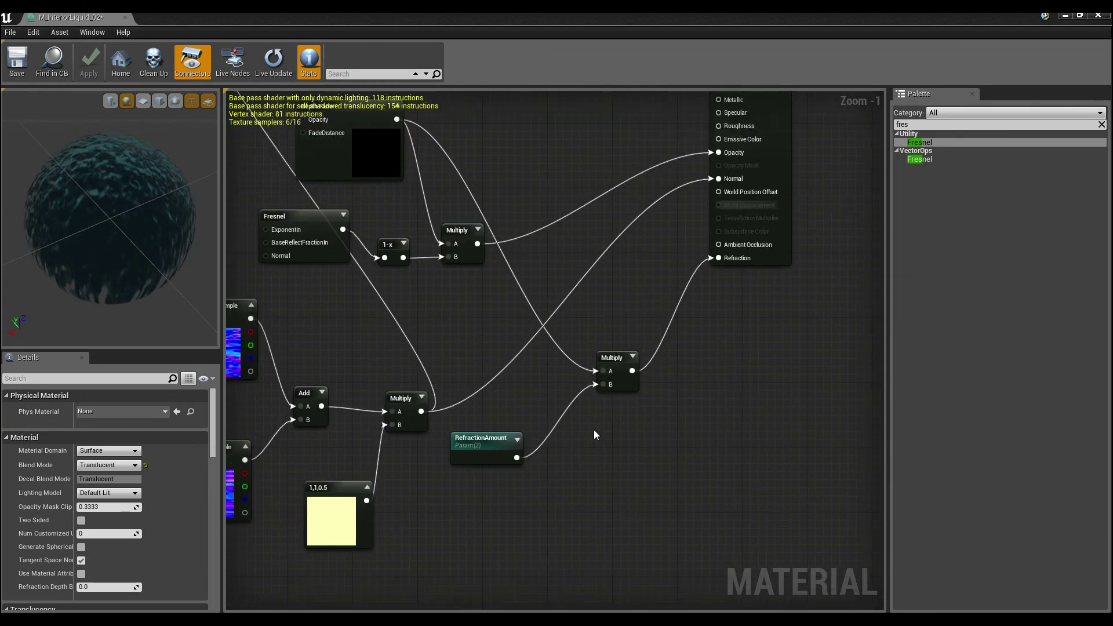
pyautogui.scroll(-3, 511, 454)
pyautogui.moveTo(512, 454)
pyautogui.mouseDown(button='right')
pyautogui.moveTo(504, 493)
pyautogui.moveTo(507, 441)
pyautogui.mouseUp(button='right')
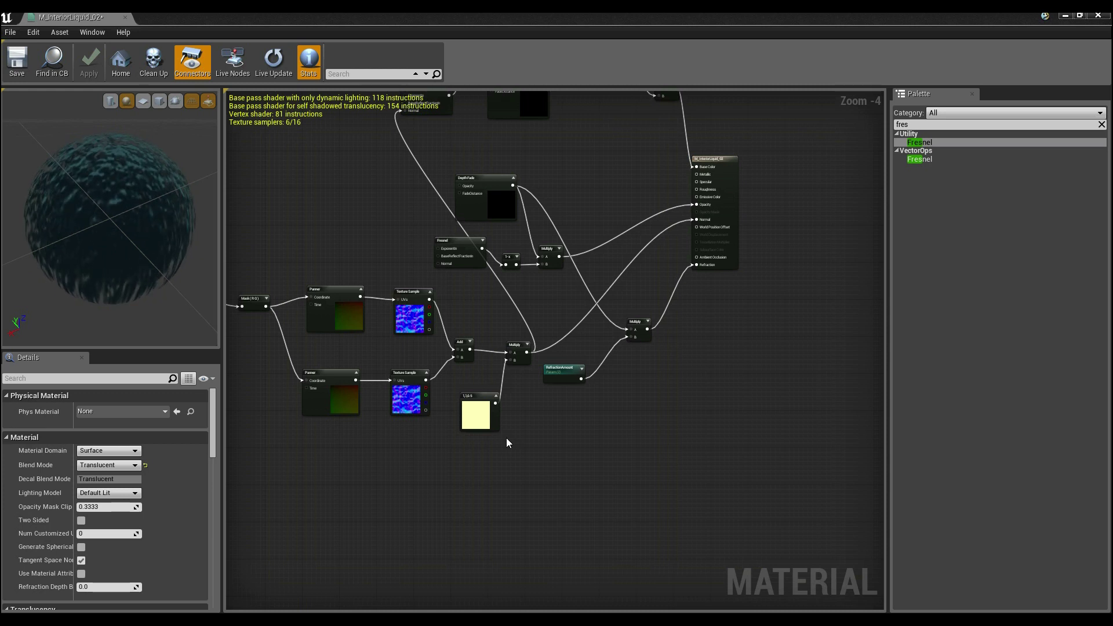
pyautogui.moveTo(415, 509); pyautogui.dragTo(568, 430, button='right')
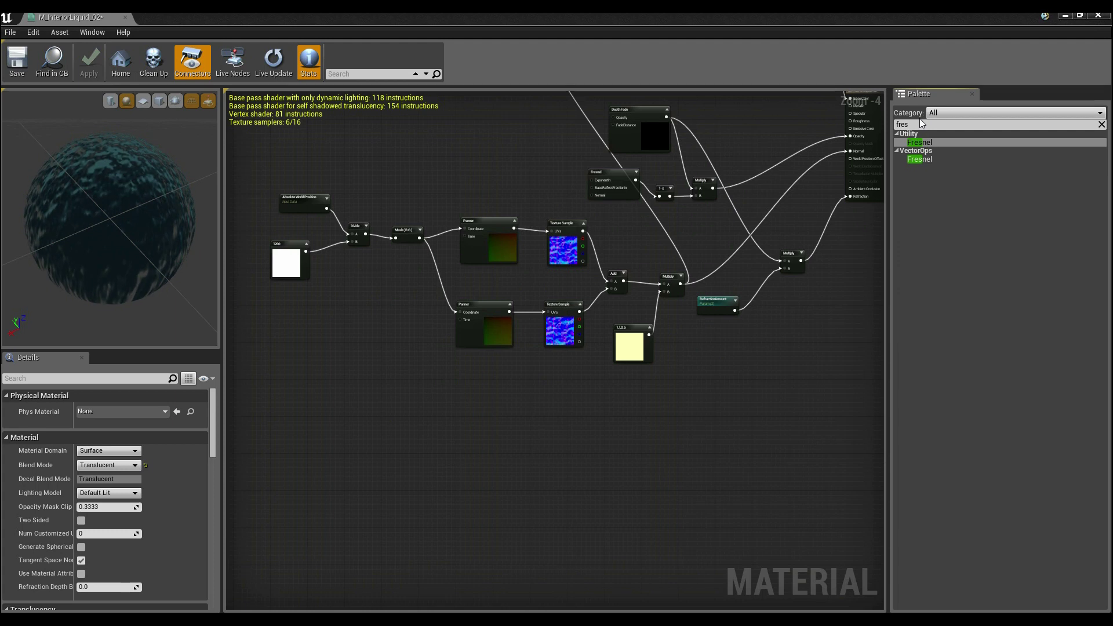
# Step: Find the WorldPosition expression by searching for "world" and add it in the empty area below the existing panner nodes
pyautogui.click(922, 126)
pyautogui.write('abso')
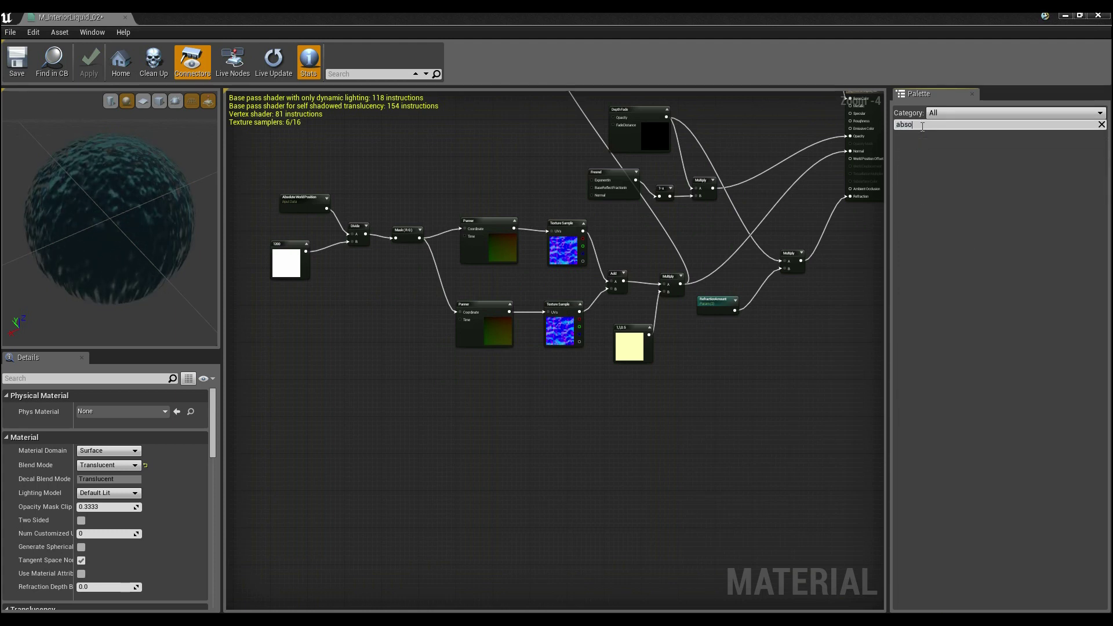
pyautogui.write('l')
pyautogui.press('BackSpace')
pyautogui.press('BackSpace')
pyautogui.press('BackSpace')
pyautogui.press('BackSpace')
pyautogui.press('BackSpace')
pyautogui.write('wo')
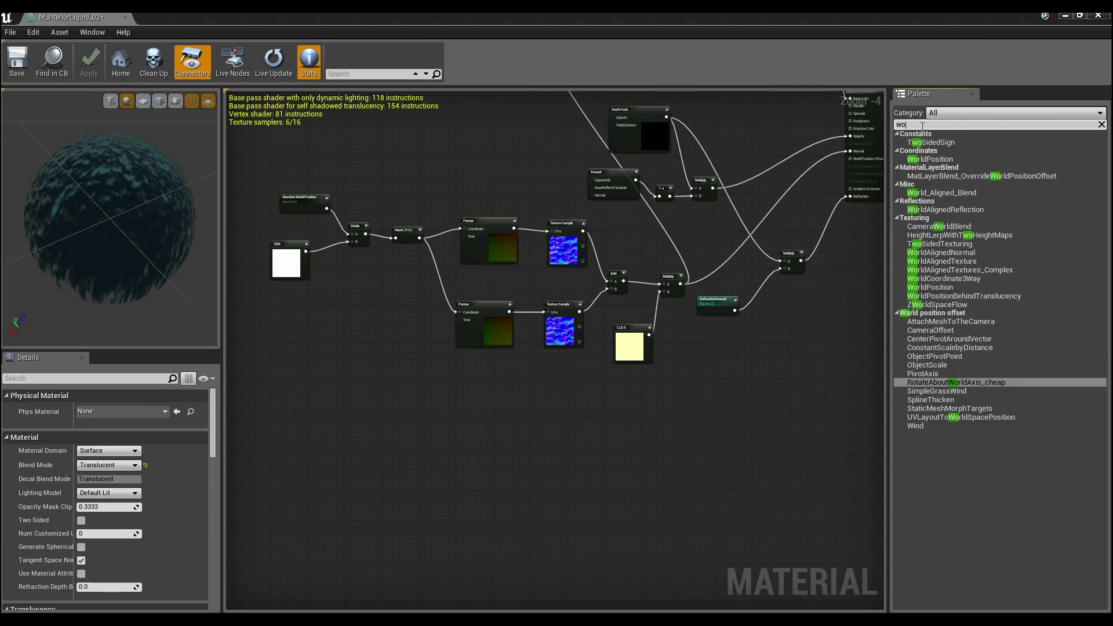
pyautogui.write('rld')
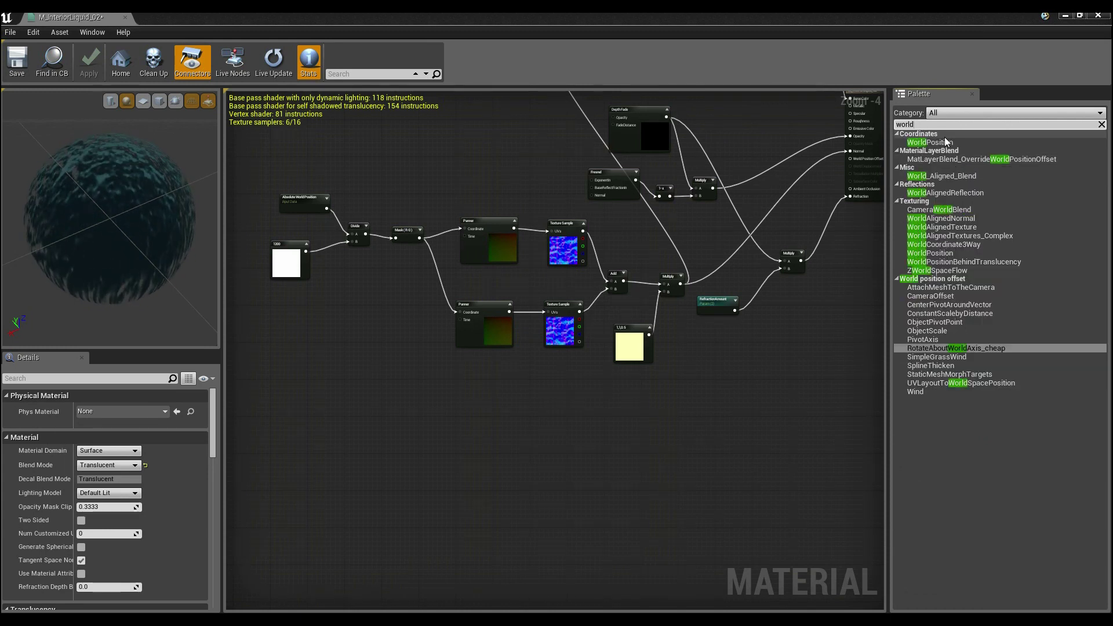
pyautogui.moveTo(945, 141); pyautogui.dragTo(286, 405)
pyautogui.click(256, 427)
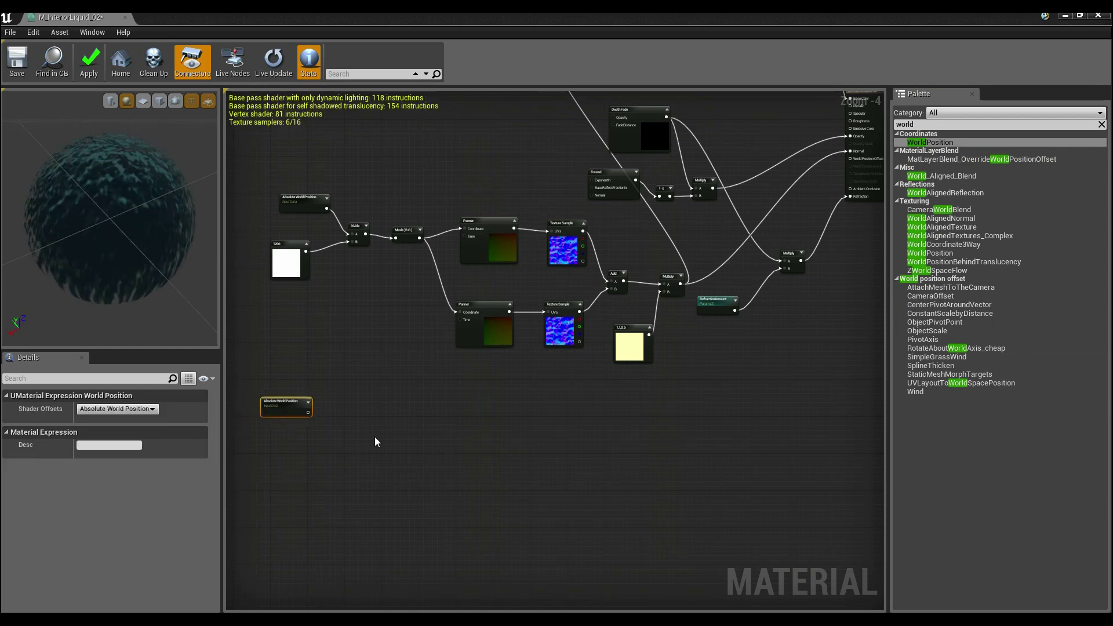
# Step: Add a Divide node beside the new Absolute World Position node and connect the world position to its A input
pyautogui.moveTo(406, 444); pyautogui.dragTo(373, 335, button='right')
pyautogui.click(380, 370)
pyautogui.moveTo(305, 316); pyautogui.dragTo(298, 280, button='right')
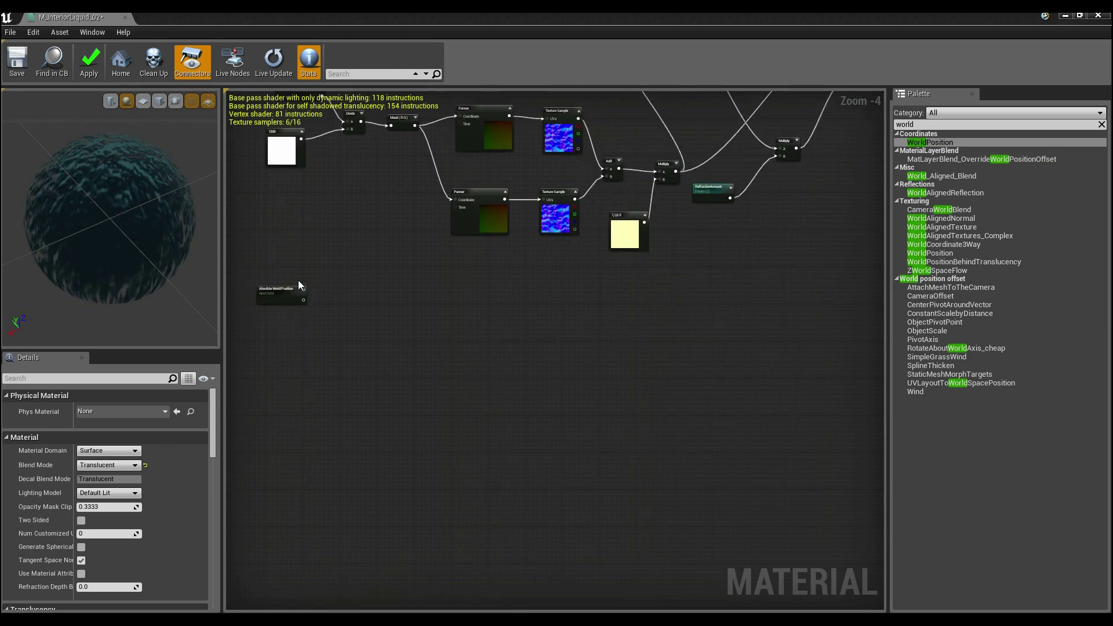
pyautogui.scroll(2, 307, 284)
pyautogui.moveTo(410, 335); pyautogui.dragTo(398, 349, button='right')
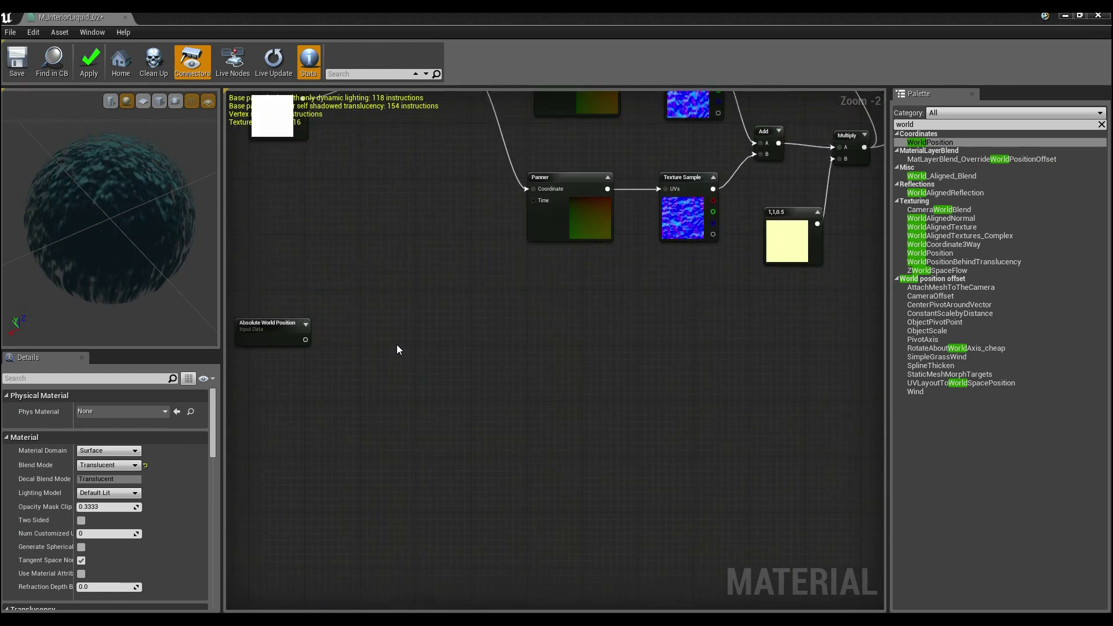
pyautogui.click(364, 356)
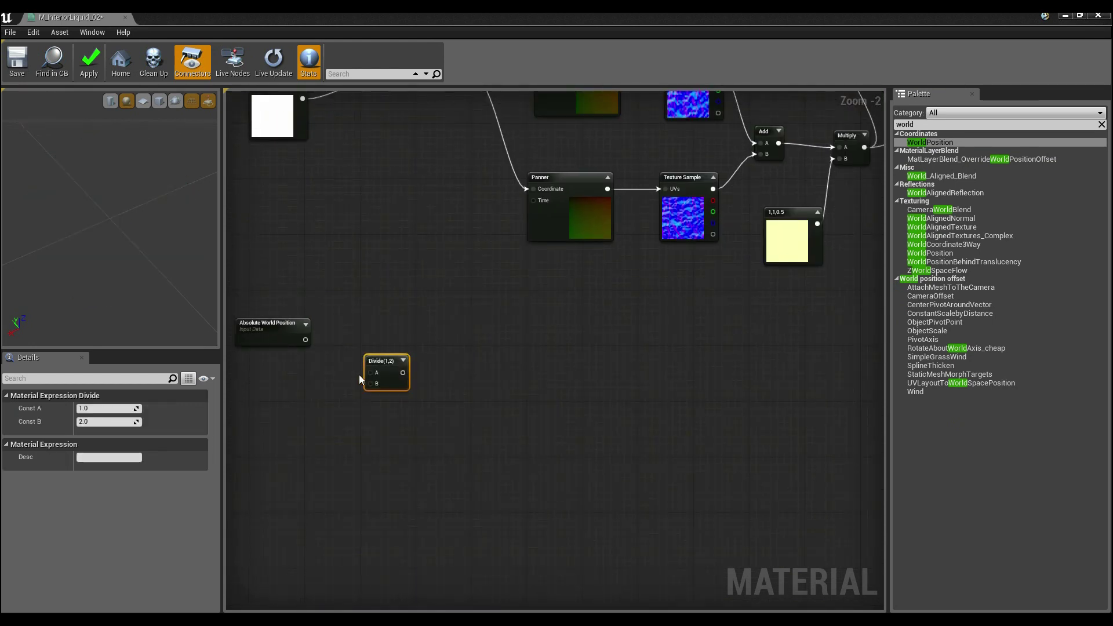
pyautogui.moveTo(369, 372); pyautogui.dragTo(305, 341)
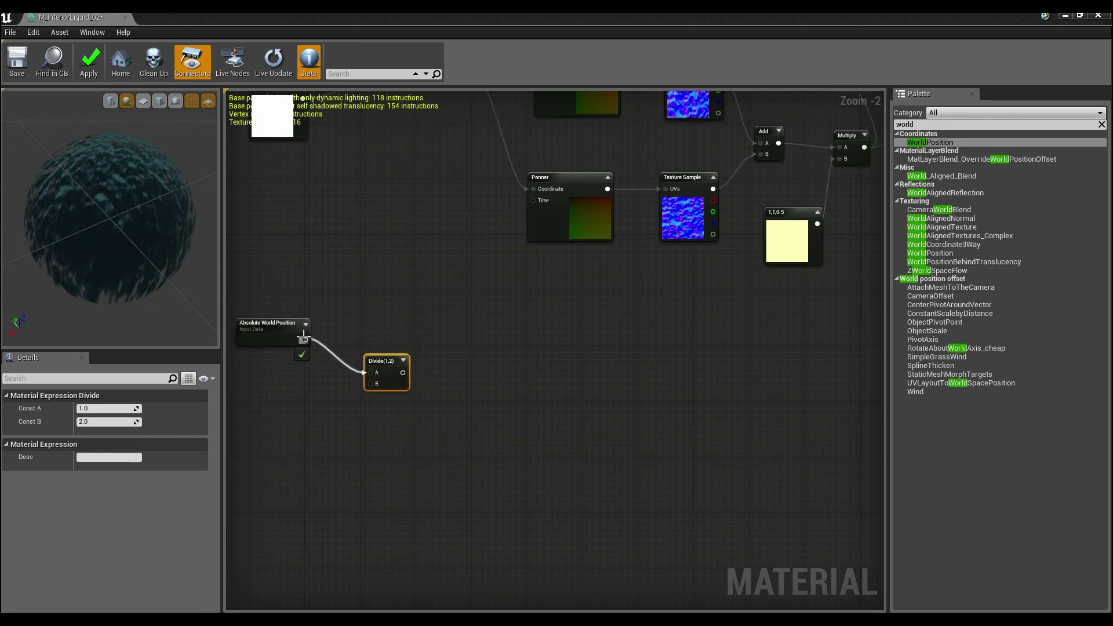
pyautogui.moveTo(307, 342); pyautogui.dragTo(339, 405, button='right')
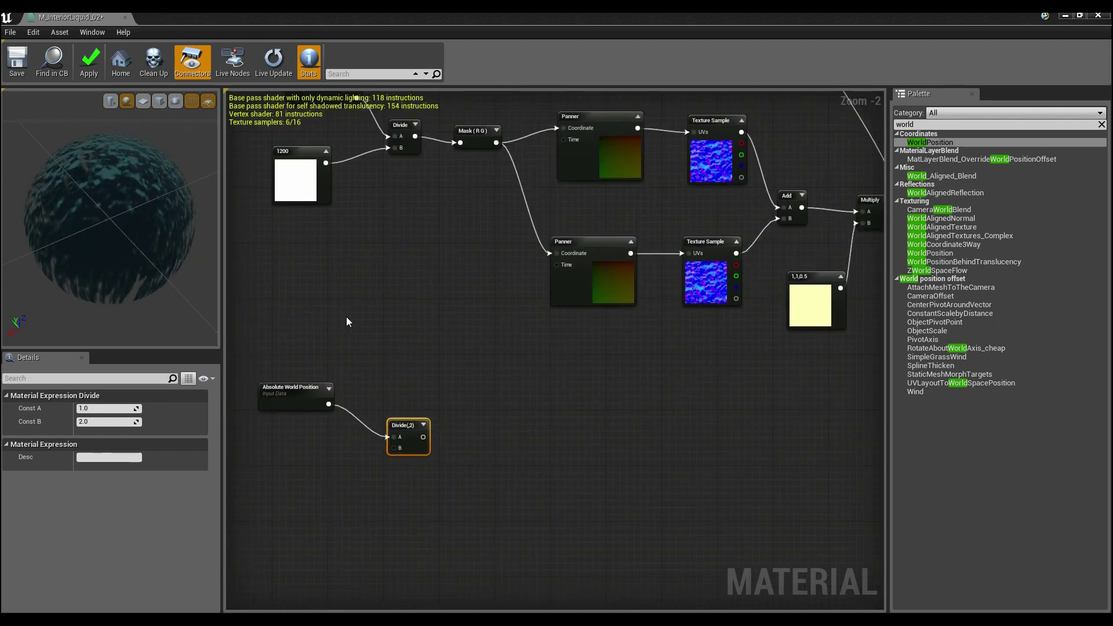
# Step: Add a Constant node with value 1300 below the new Absolute World Position node and connect it to the Divide's B input
pyautogui.moveTo(346, 316); pyautogui.dragTo(355, 171, button='right')
pyautogui.click(326, 346)
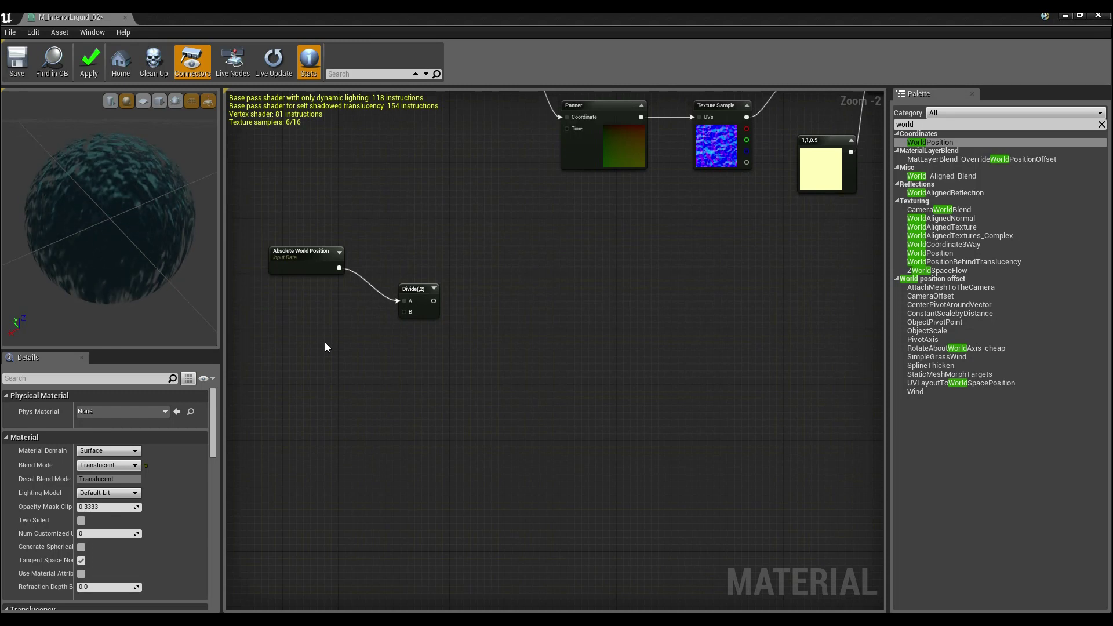
pyautogui.click(325, 346)
pyautogui.moveTo(355, 363); pyautogui.dragTo(314, 344)
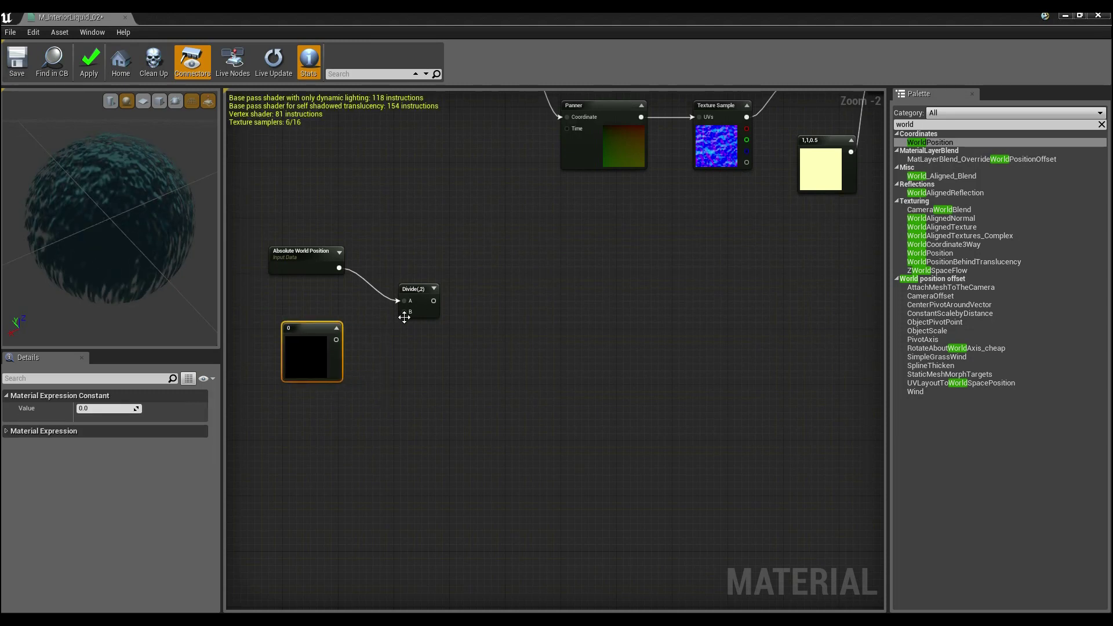
pyautogui.moveTo(404, 312); pyautogui.dragTo(333, 339)
pyautogui.click(96, 408)
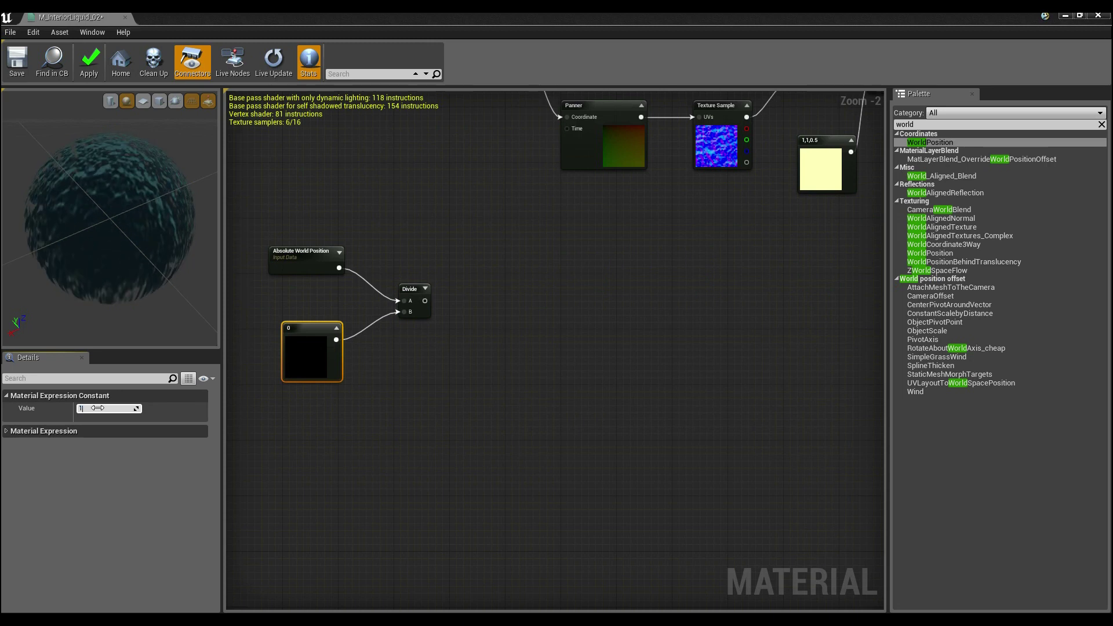
pyautogui.press('Return')
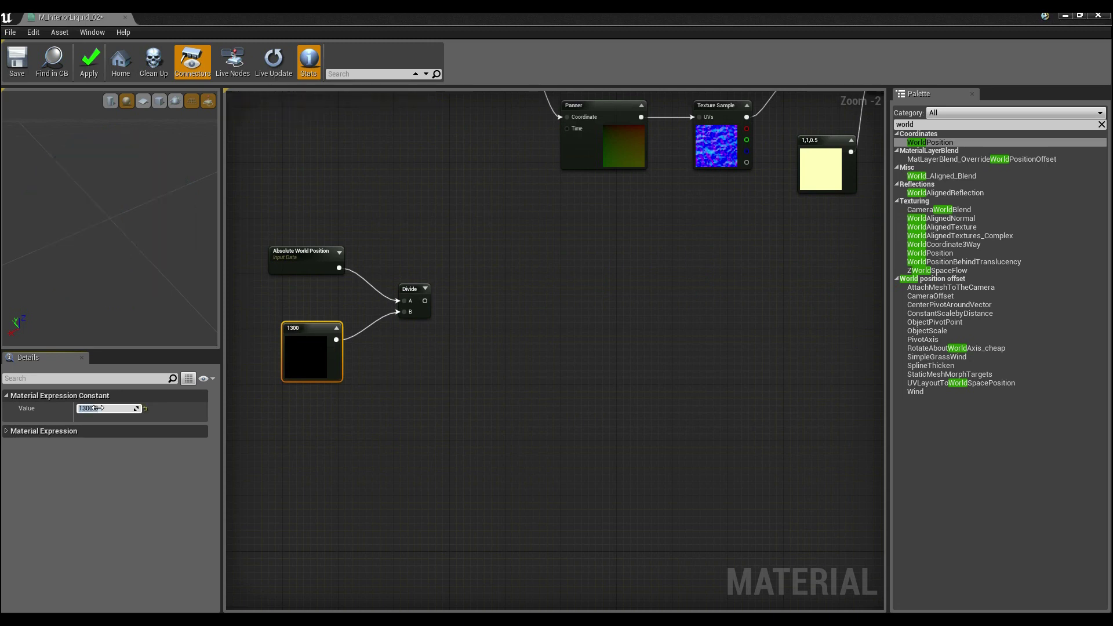
pyautogui.click(485, 344)
pyautogui.moveTo(485, 345); pyautogui.dragTo(465, 374, button='right')
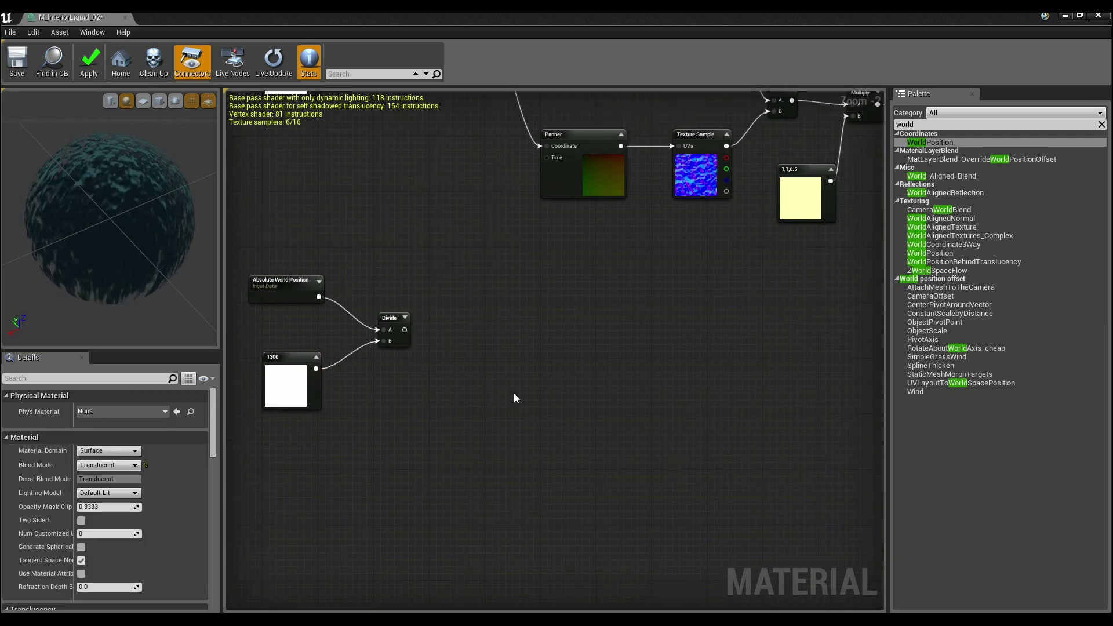
# Step: Paste a component mask beside the new Divide node, restrict it to the R channel, and feed it from the Divide output
pyautogui.moveTo(520, 402); pyautogui.dragTo(510, 388, button='right')
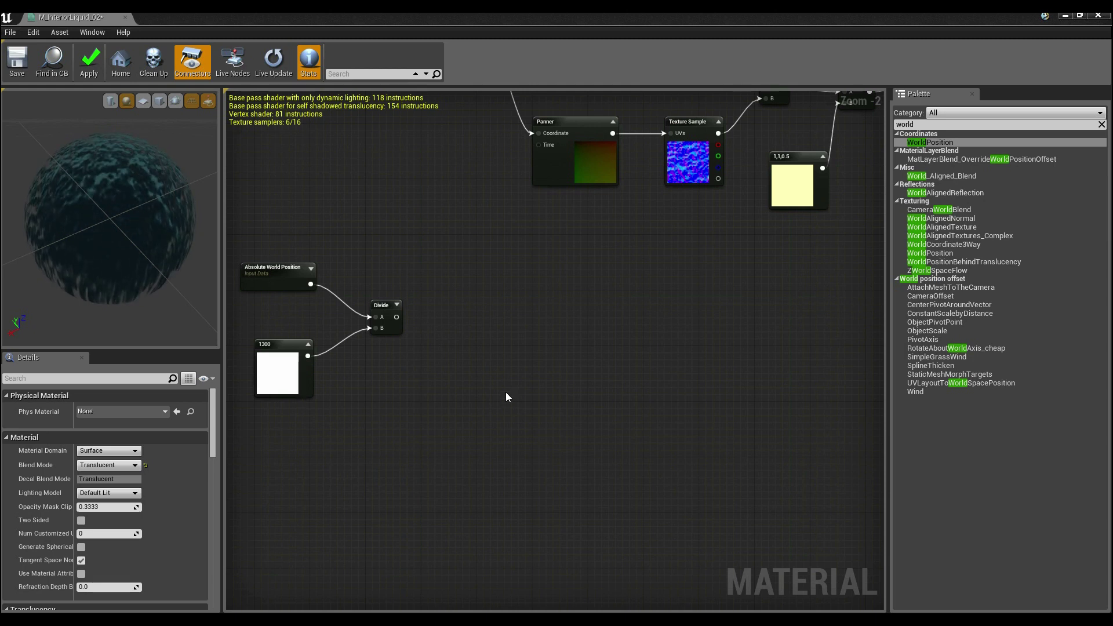
pyautogui.moveTo(505, 392)
pyautogui.mouseDown(button='right')
pyautogui.moveTo(464, 420)
pyautogui.moveTo(496, 377)
pyautogui.mouseUp(button='right')
pyautogui.hotkey('ctrl', 'v')
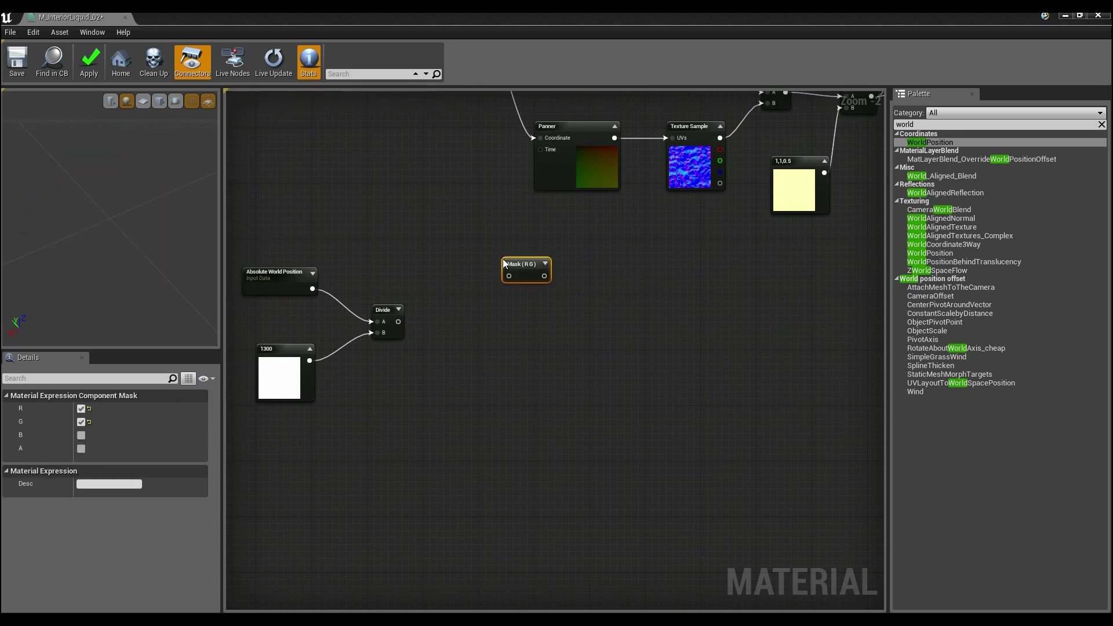
pyautogui.moveTo(527, 261); pyautogui.dragTo(496, 281)
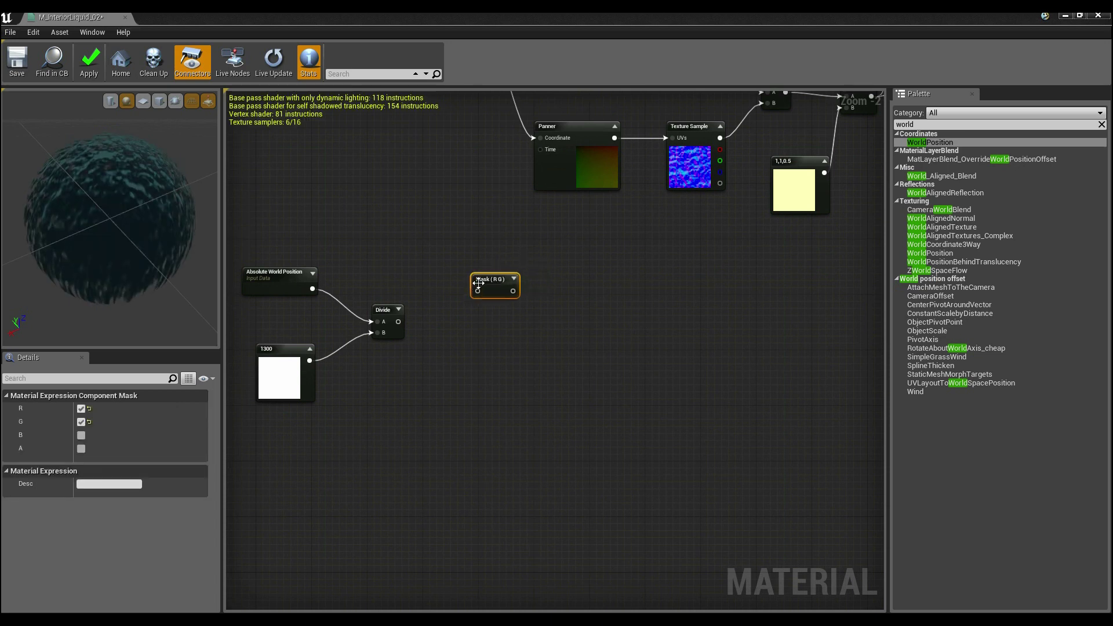
pyautogui.click(82, 422)
pyautogui.click(449, 355)
pyautogui.moveTo(448, 354); pyautogui.dragTo(479, 389, button='right')
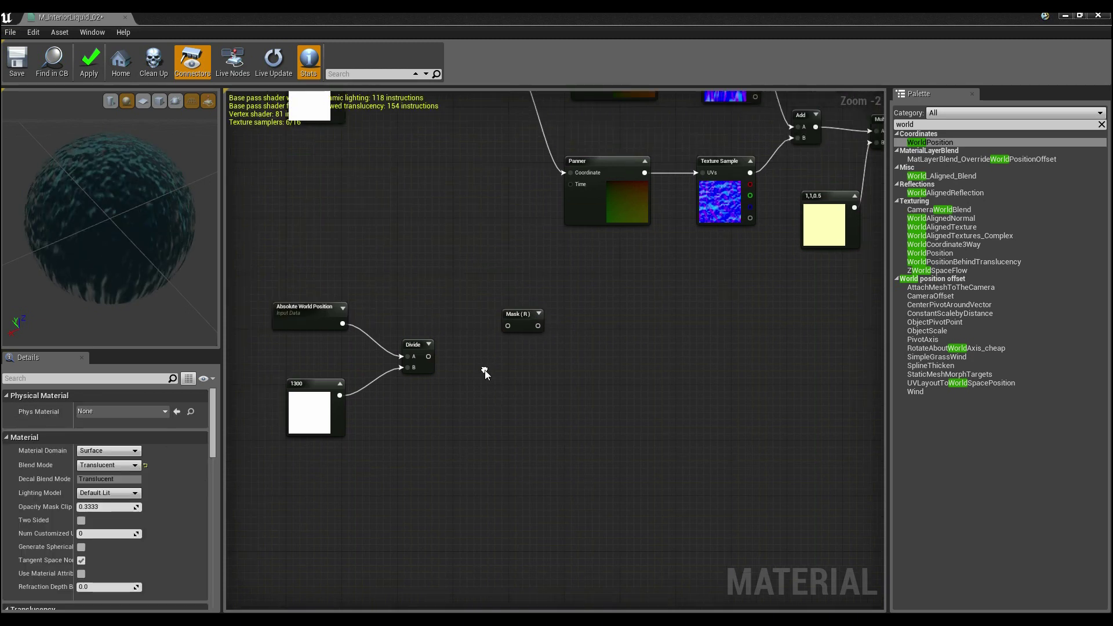
pyautogui.moveTo(507, 325); pyautogui.dragTo(430, 357)
# Step: Preview the R mask node on the cube mesh and rotate the preview to inspect its gradient
pyautogui.click(524, 314)
pyautogui.rightClick(524, 315)
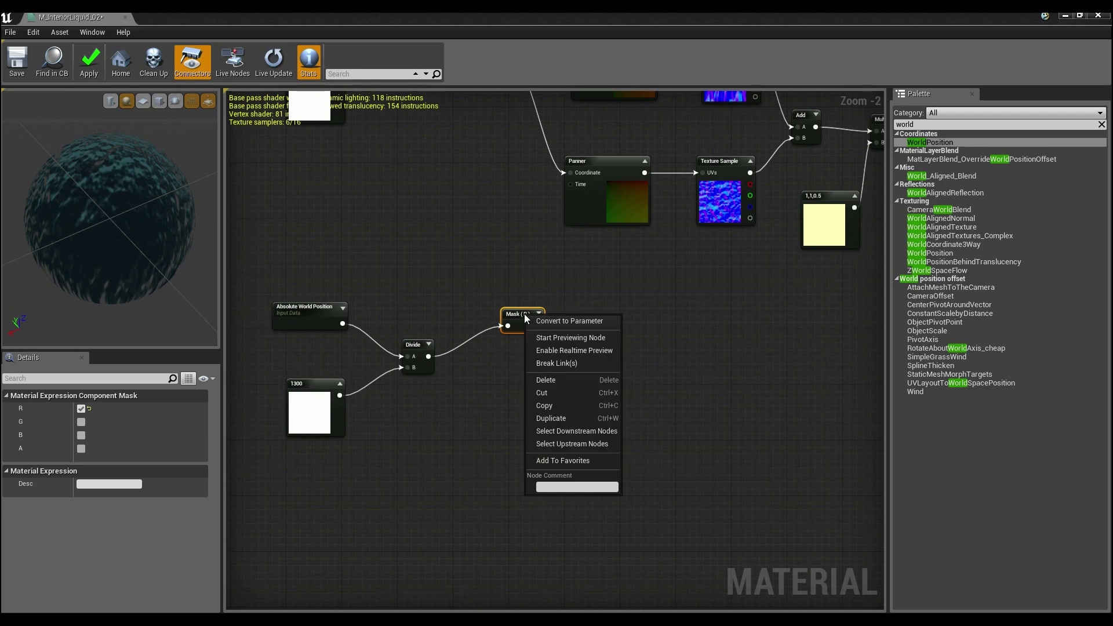
pyautogui.click(538, 331)
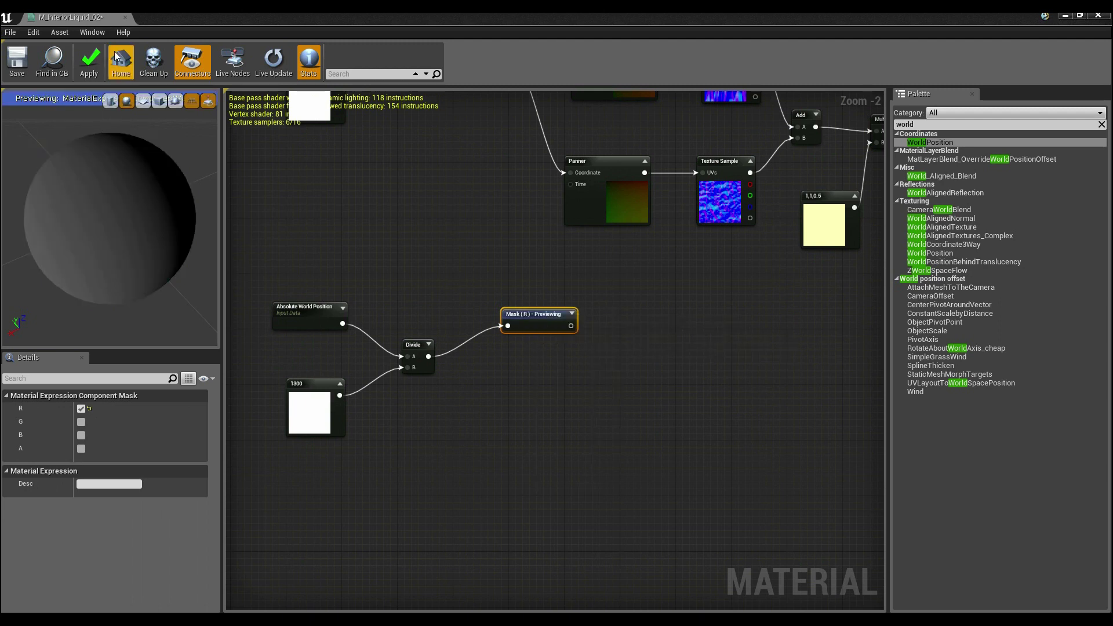
pyautogui.click(160, 101)
pyautogui.moveTo(167, 239); pyautogui.dragTo(144, 228)
# Step: Duplicate the R mask below the original, switch the copy to the G channel only, and connect it to the Divide output
pyautogui.scroll(2, 500, 304)
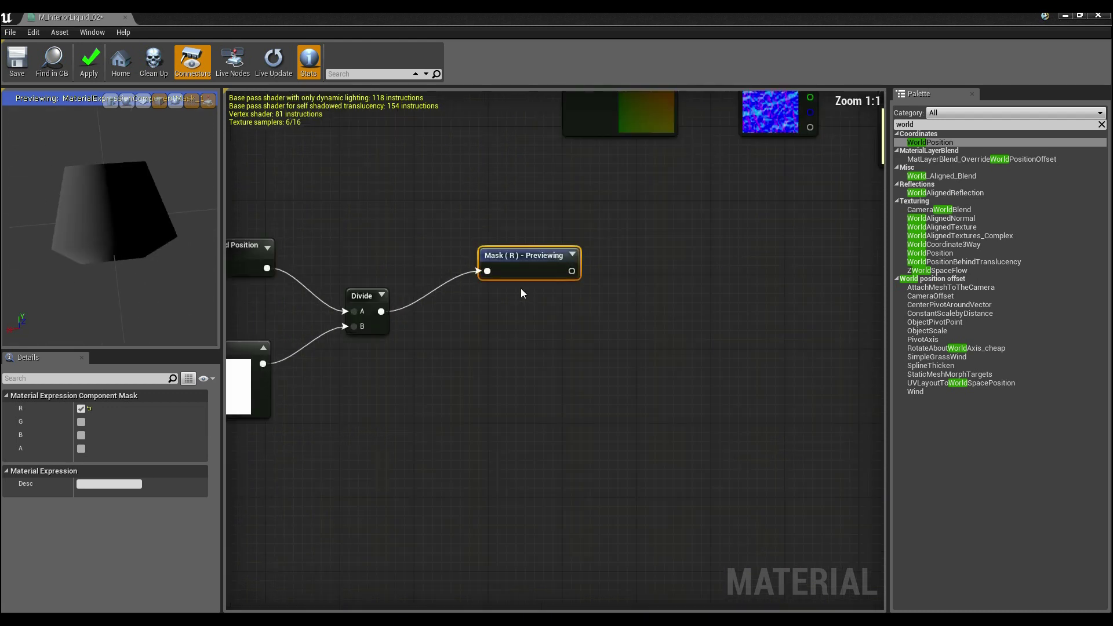
pyautogui.click(516, 313)
pyautogui.click(530, 256)
pyautogui.hotkey('ctrl', 'w')
pyautogui.moveTo(580, 284); pyautogui.dragTo(535, 376)
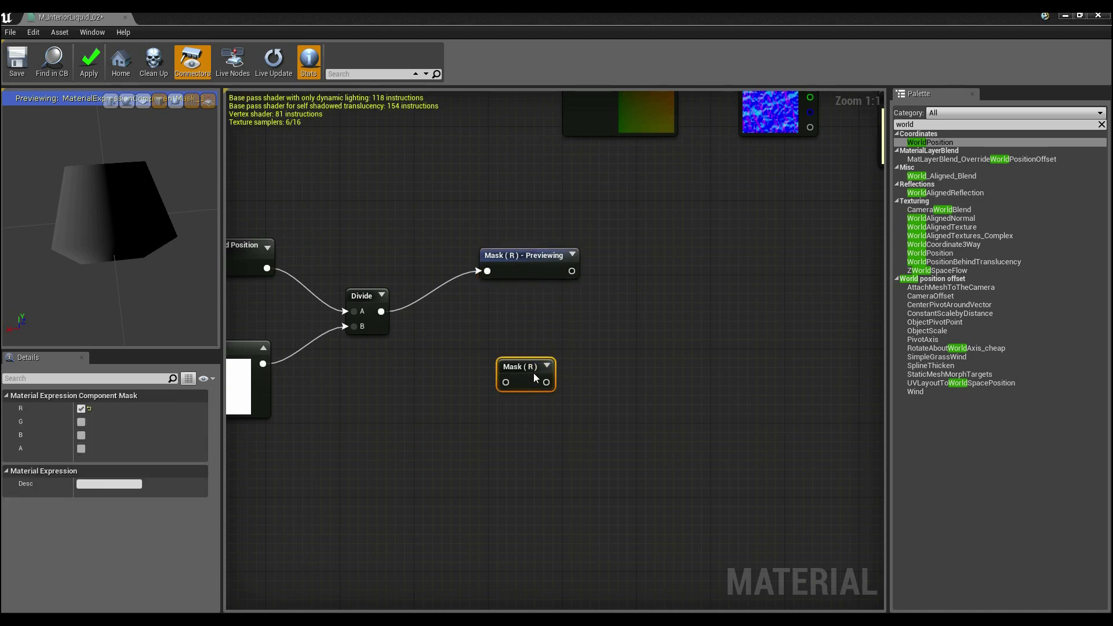
pyautogui.click(79, 422)
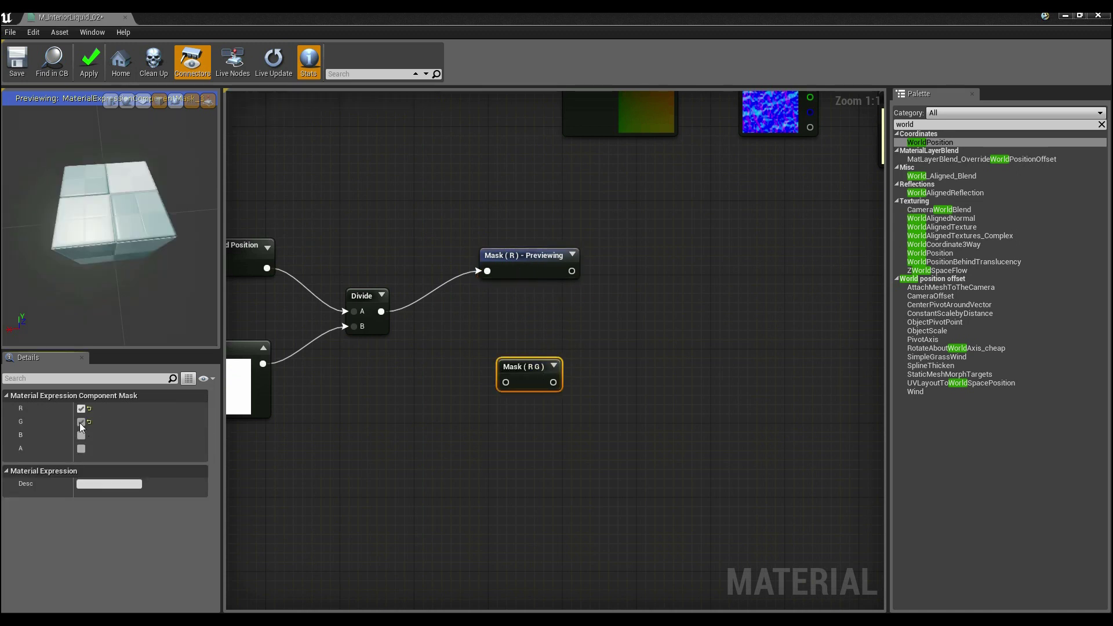
pyautogui.click(81, 409)
pyautogui.moveTo(506, 382); pyautogui.dragTo(383, 312)
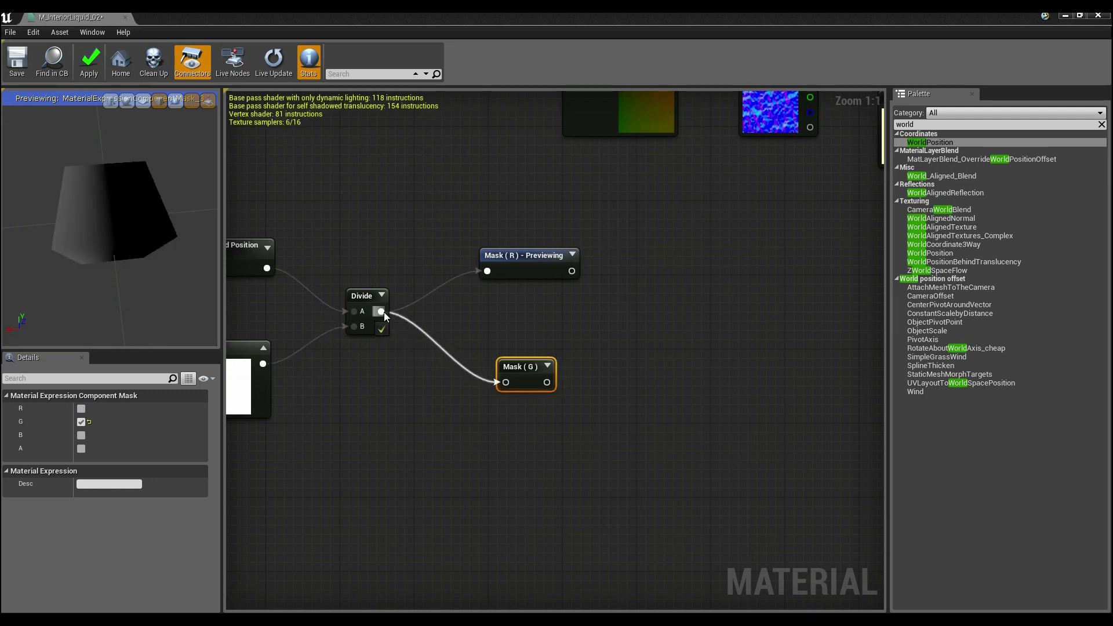
# Step: Preview the G mask node and line it up beneath the R mask
pyautogui.rightClick(527, 367)
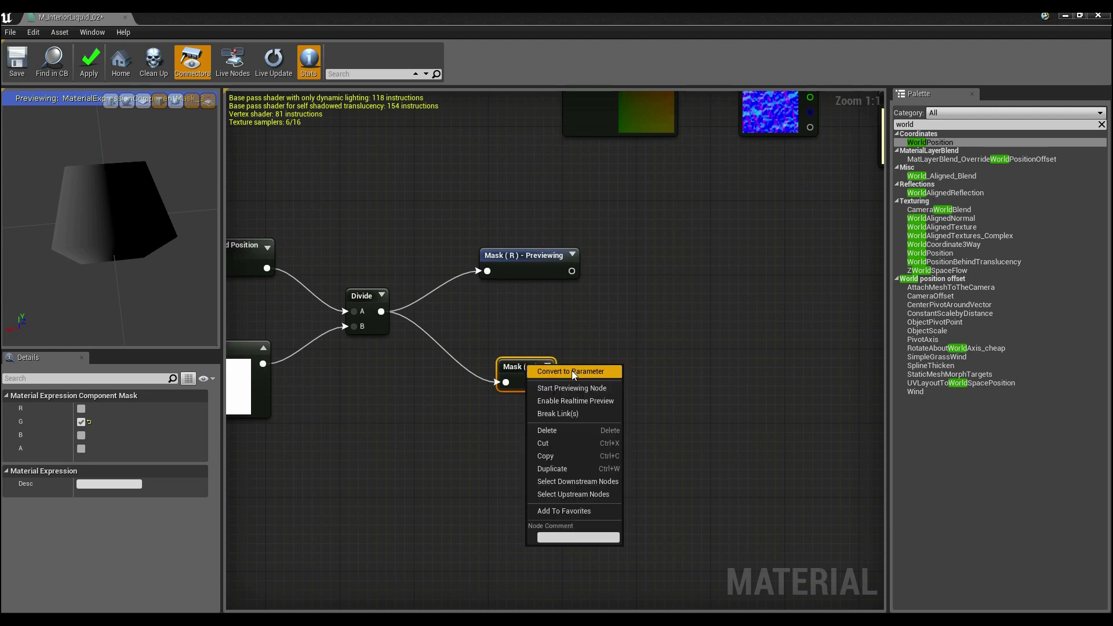
pyautogui.click(571, 388)
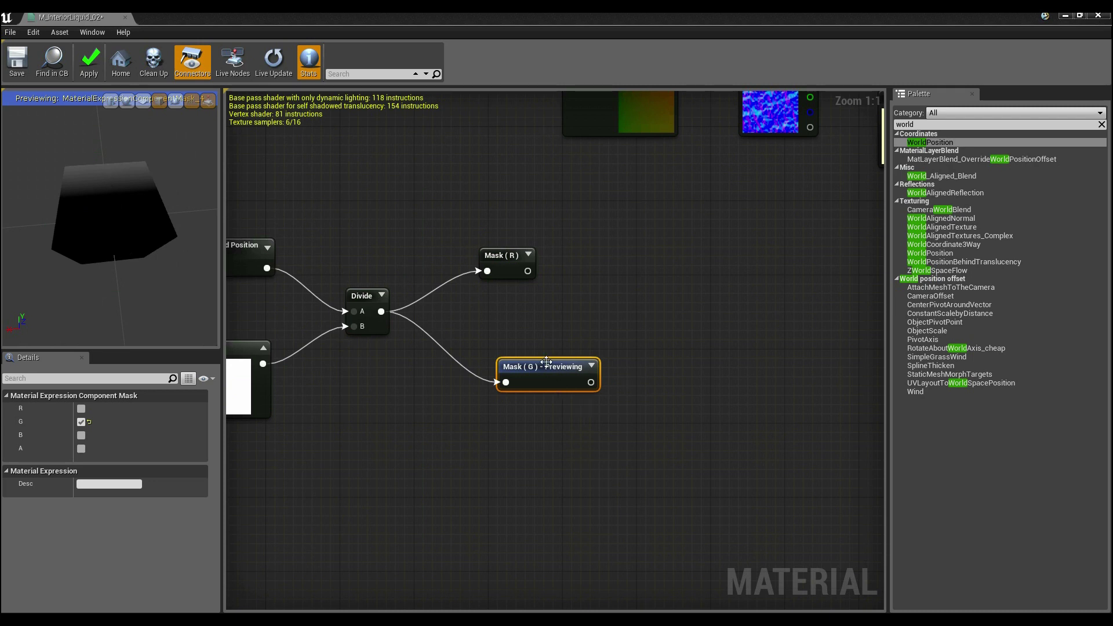
pyautogui.moveTo(563, 369); pyautogui.dragTo(547, 397)
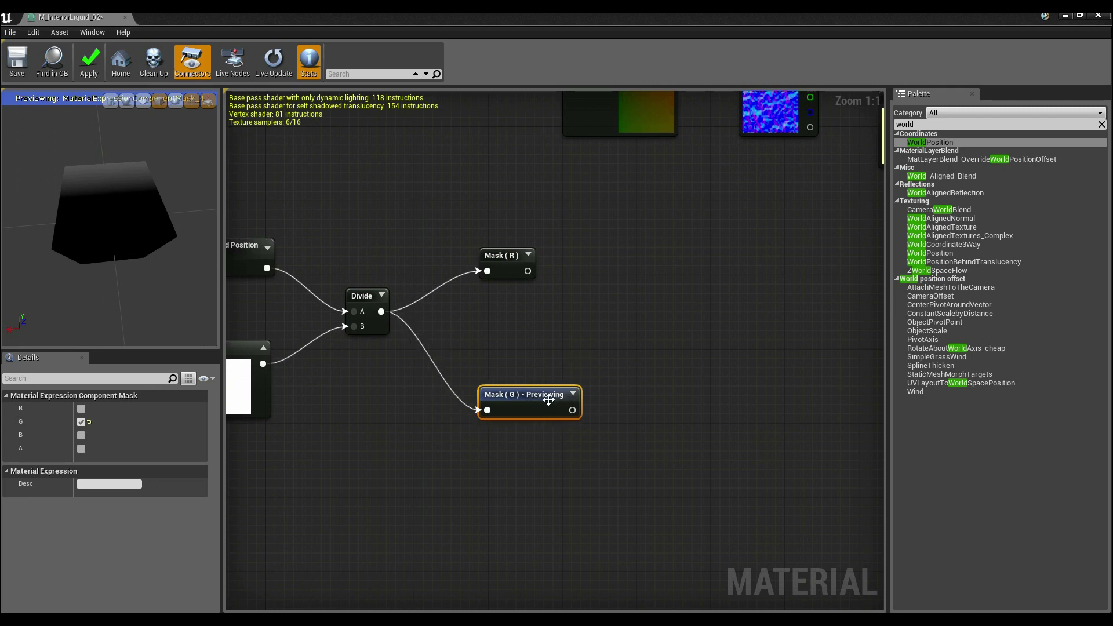
# Step: Find the Time expression by searching for "time" and place it above the Absolute World Position node
pyautogui.moveTo(546, 343); pyautogui.dragTo(514, 340, button='right')
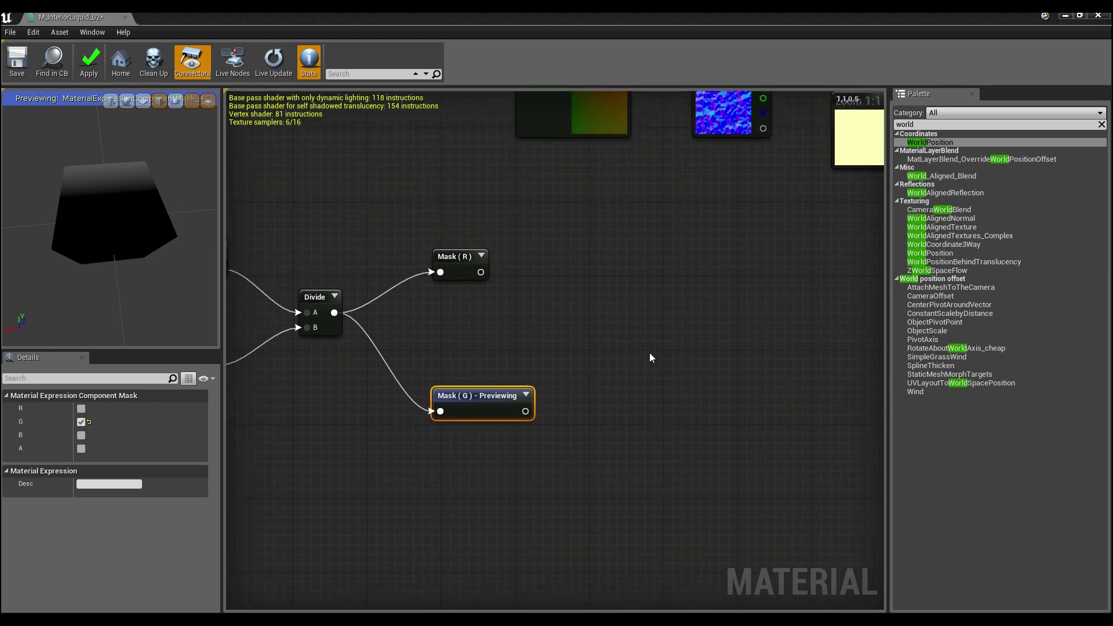
pyautogui.moveTo(650, 358); pyautogui.dragTo(658, 383, button='right')
pyautogui.scroll(-1, 564, 370)
pyautogui.moveTo(564, 370); pyautogui.dragTo(586, 346, button='right')
pyautogui.click(586, 346)
pyautogui.click(930, 126)
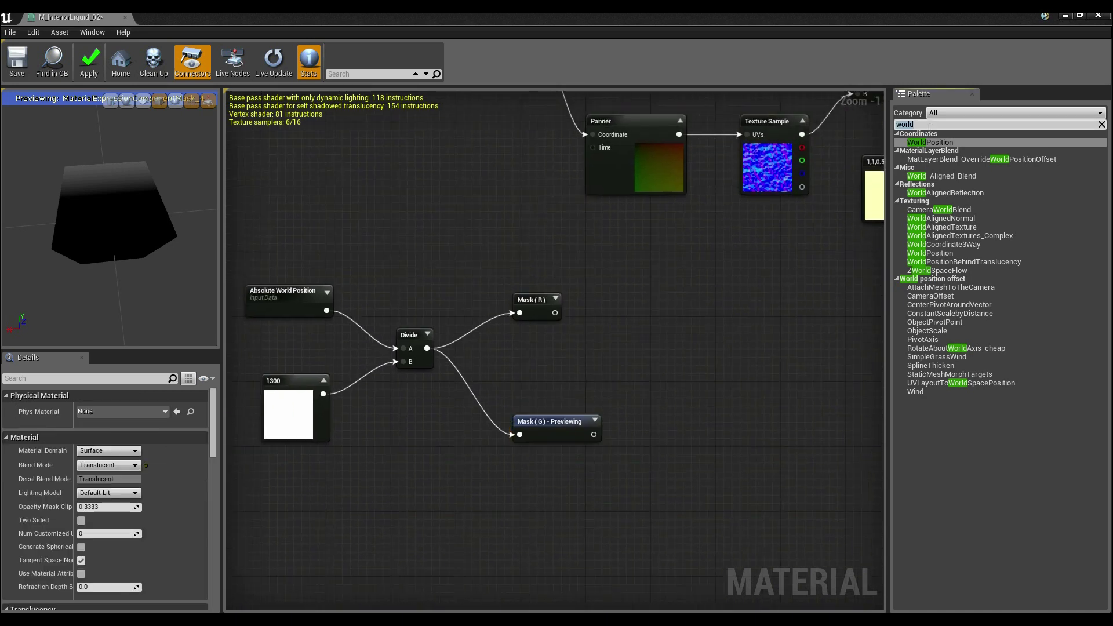
pyautogui.write('time')
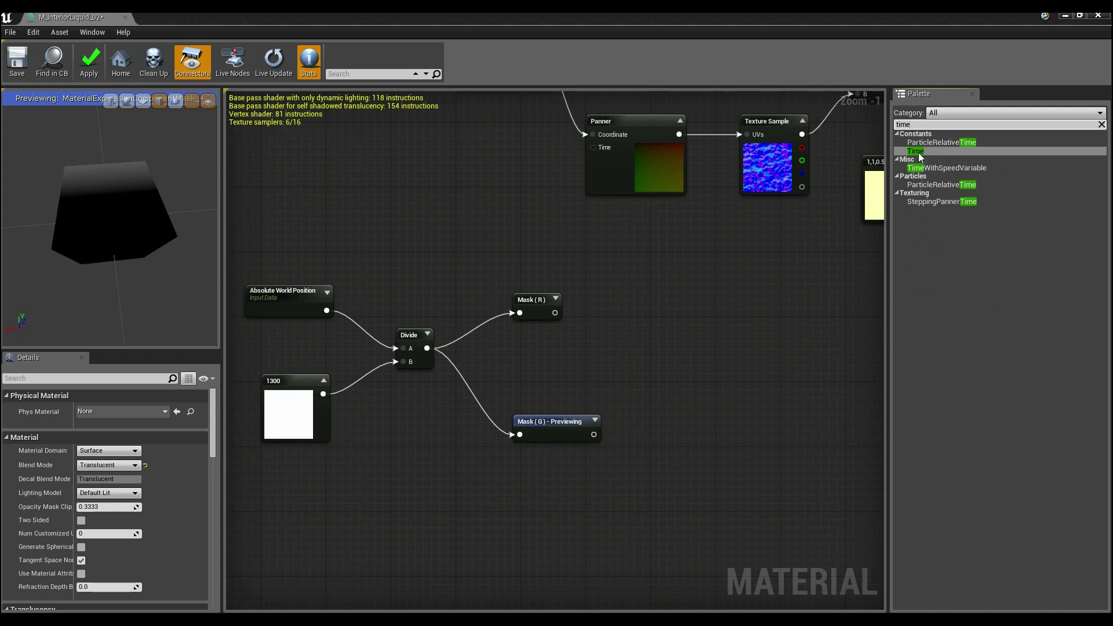
pyautogui.moveTo(921, 156); pyautogui.dragTo(347, 237)
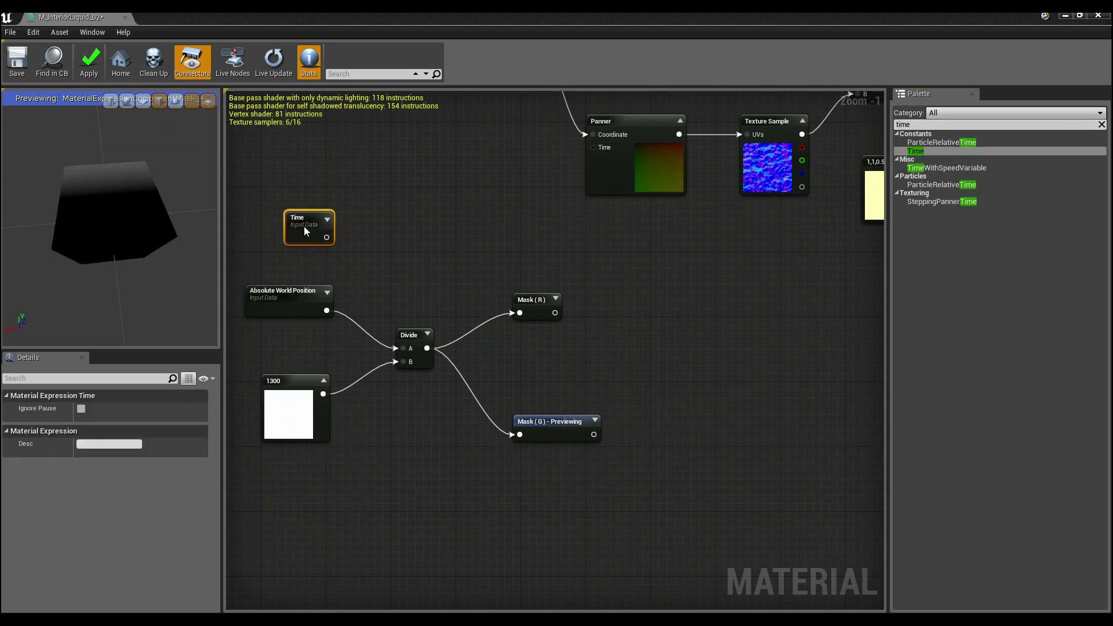
pyautogui.moveTo(292, 213)
pyautogui.mouseDown()
pyautogui.moveTo(290, 196)
pyautogui.moveTo(302, 208)
pyautogui.mouseUp()
pyautogui.click(311, 246)
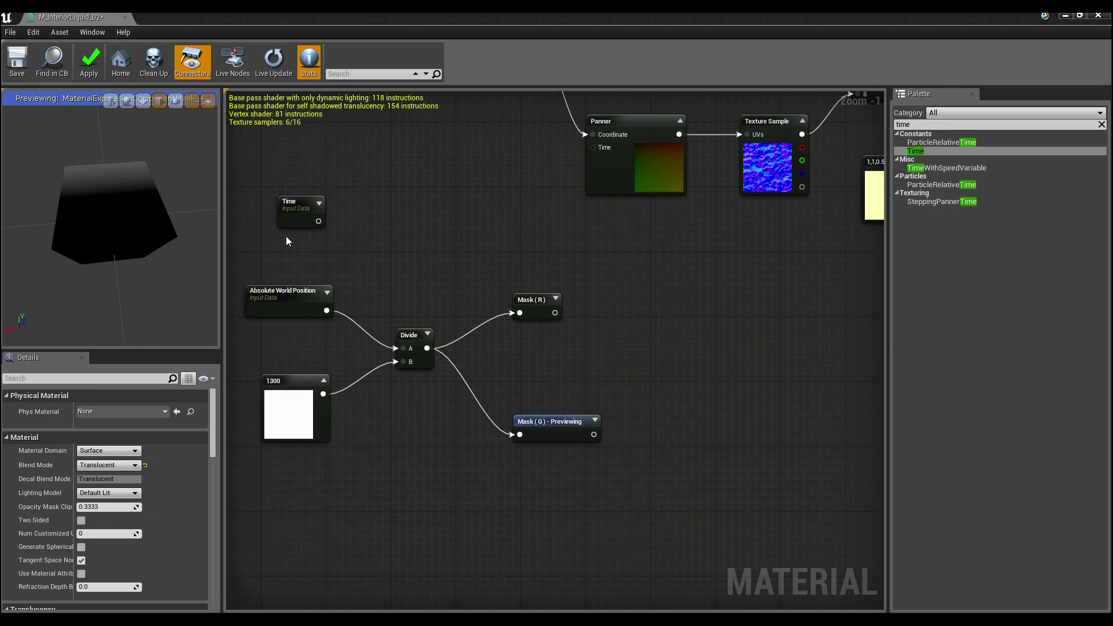
# Step: Add a scalar parameter named WaveSpeed with a default value of 1, and position it beneath the Time node
pyautogui.click(287, 235)
pyautogui.write('ssssssssssssssss')
pyautogui.hotkey('ctrl', 'a')
pyautogui.press('BackSpace')
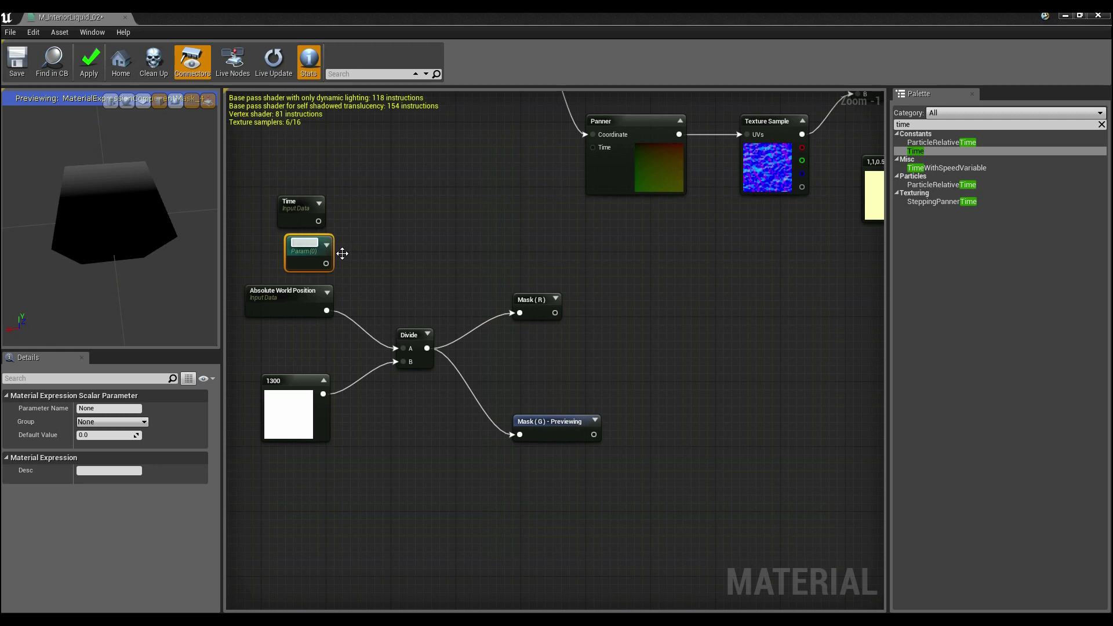
pyautogui.write('WaveSpeed')
pyautogui.press('Return')
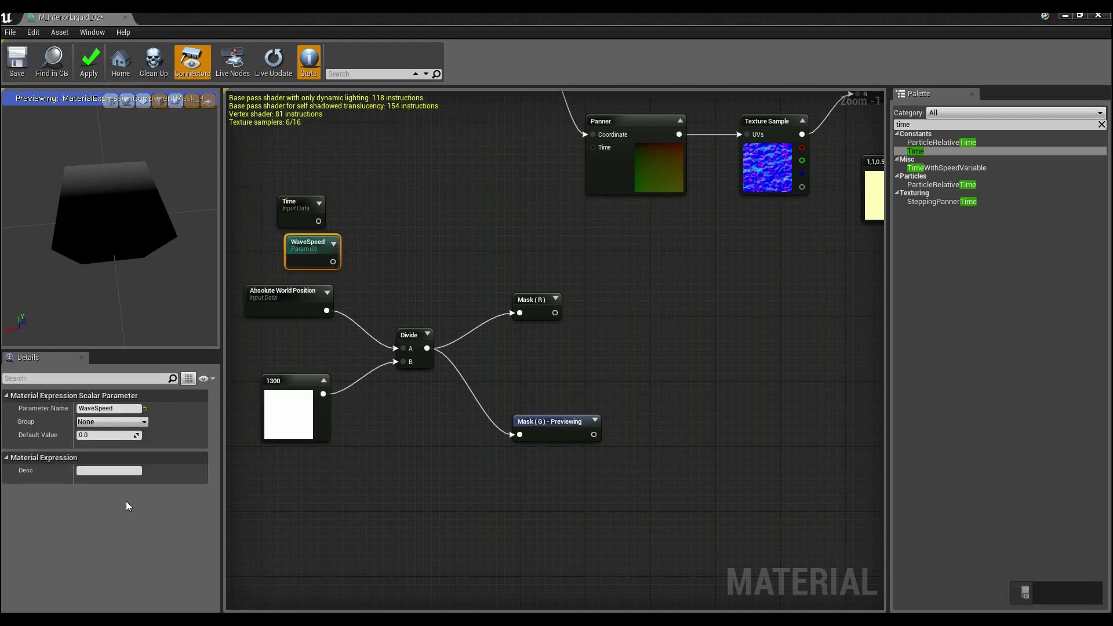
pyautogui.click(117, 436)
pyautogui.write('1')
pyautogui.press('Return')
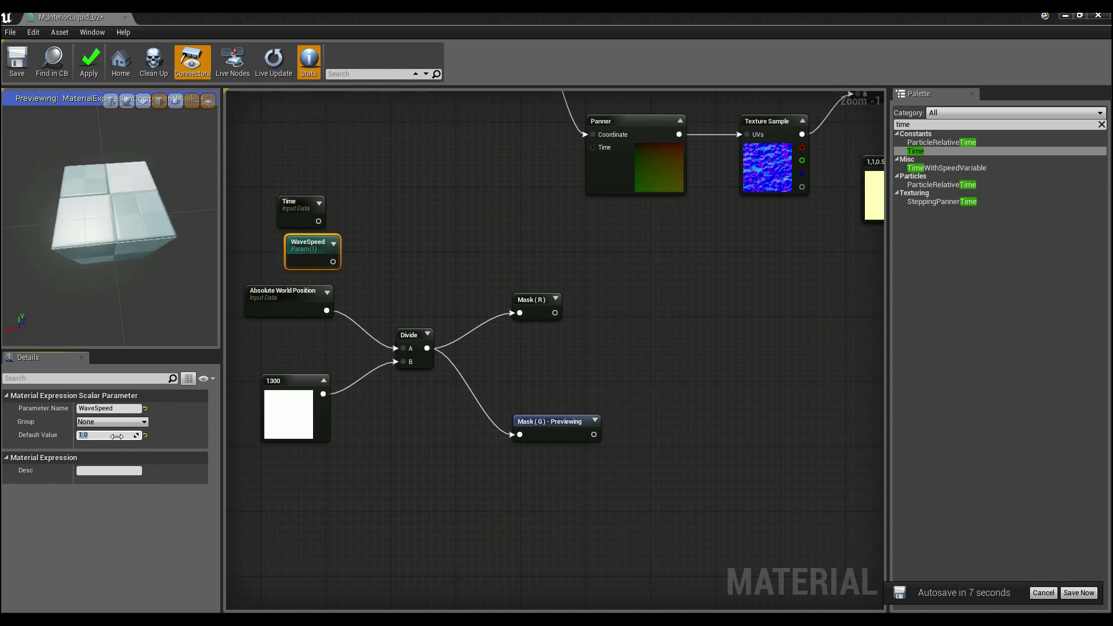
pyautogui.moveTo(318, 255); pyautogui.dragTo(301, 260)
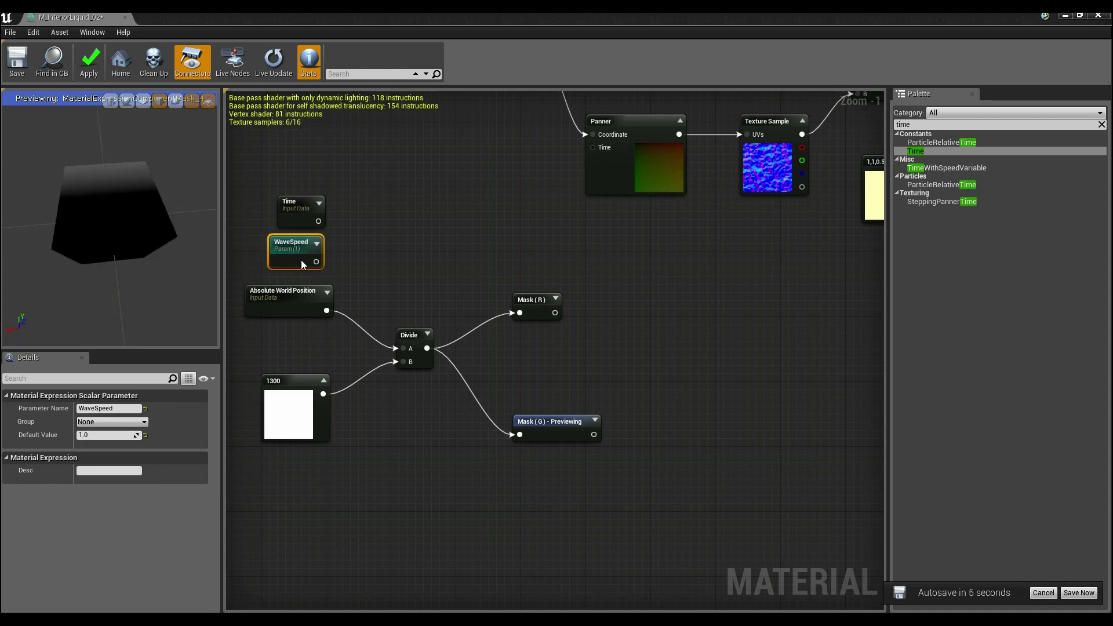
# Step: Add a Multiply node beside Time and WaveSpeed, feeding Time into A and WaveSpeed into B
pyautogui.click(399, 231)
pyautogui.click(349, 222)
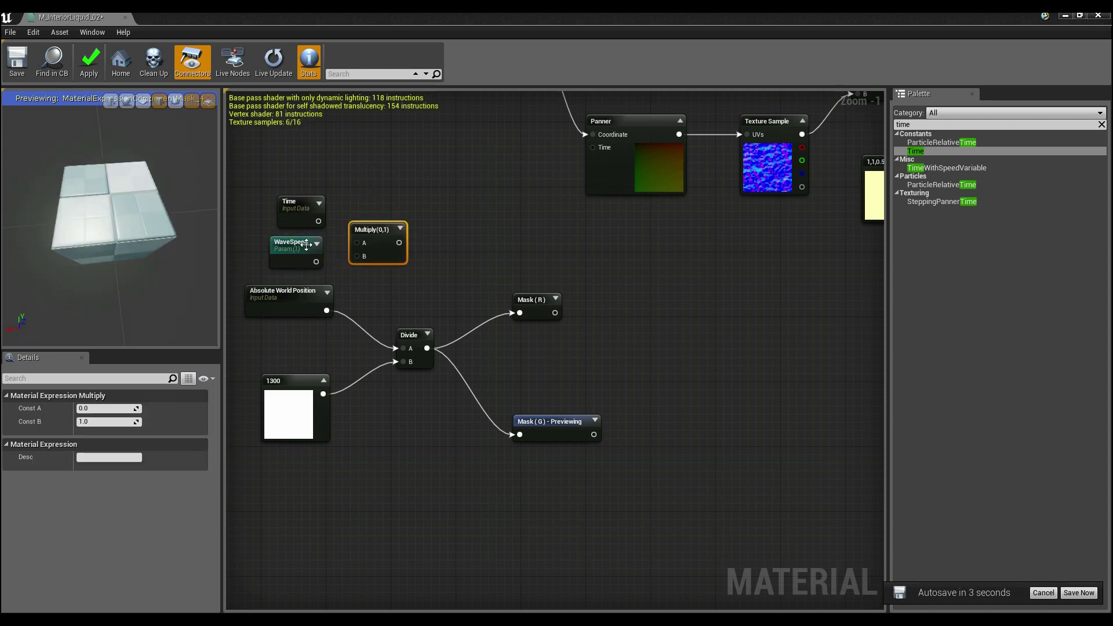
pyautogui.moveTo(393, 226); pyautogui.dragTo(396, 224)
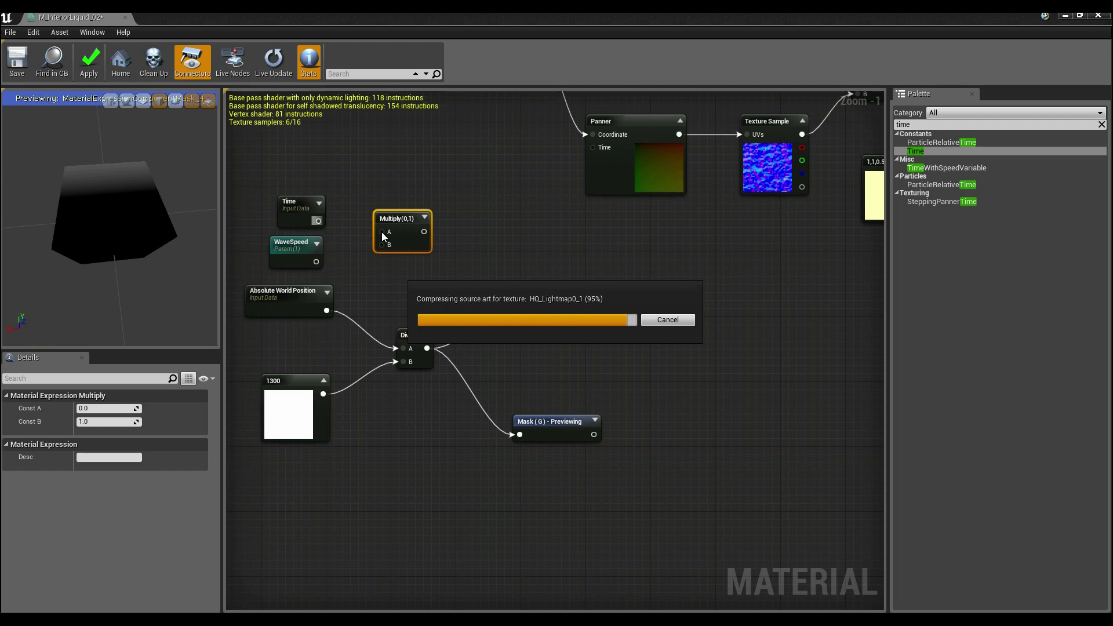
pyautogui.click(321, 225)
pyautogui.moveTo(321, 227); pyautogui.dragTo(314, 264)
# Step: Add an Add node beside the R mask, connecting the Time–WaveSpeed Multiply to A and the R mask to B
pyautogui.moveTo(423, 285); pyautogui.dragTo(330, 261, button='right')
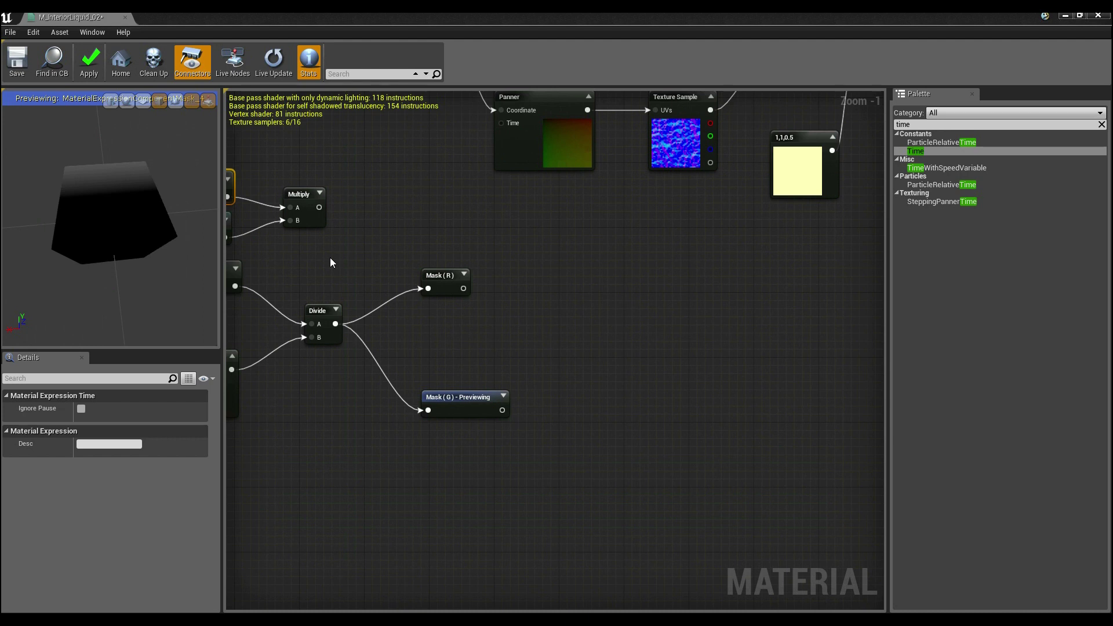
pyautogui.moveTo(464, 318); pyautogui.dragTo(523, 322, button='right')
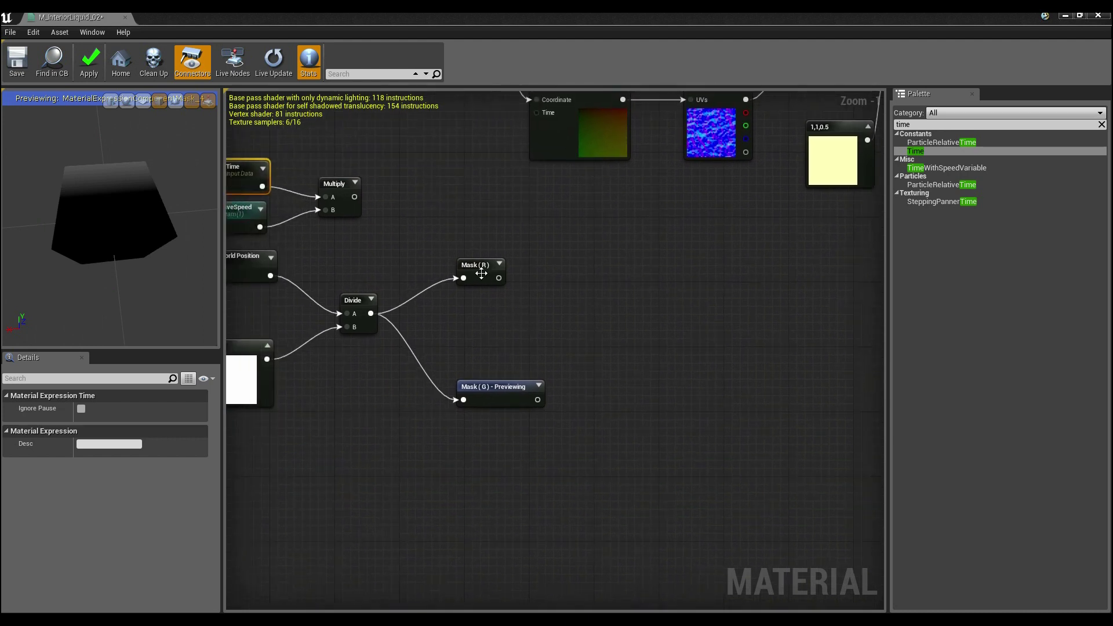
pyautogui.rightClick(522, 396)
pyautogui.click(589, 305)
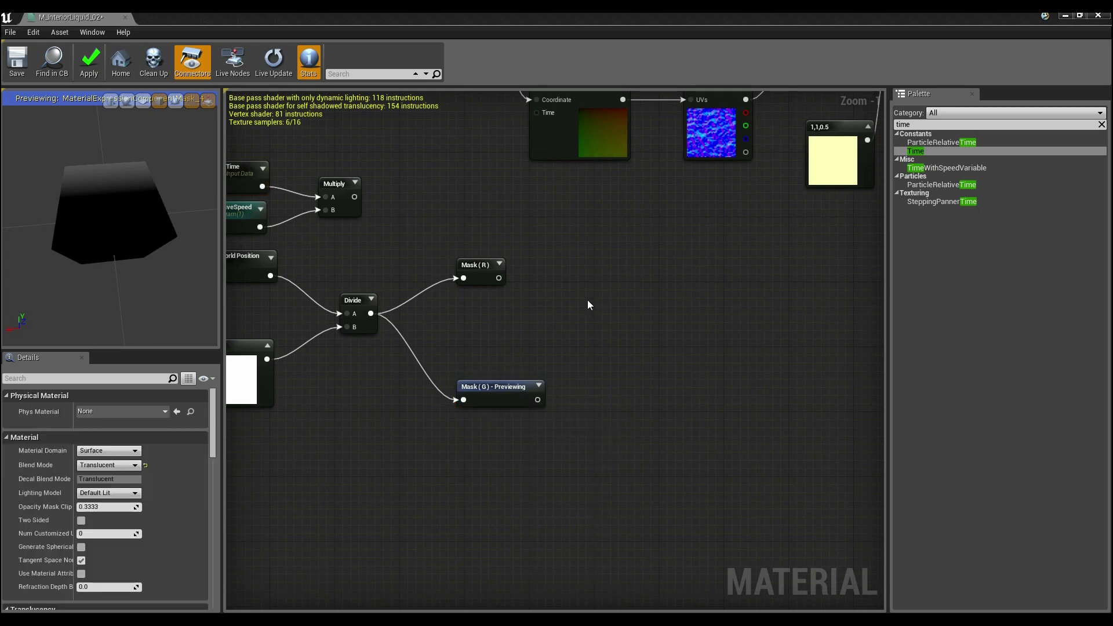
pyautogui.moveTo(564, 262); pyautogui.dragTo(569, 292, button='right')
pyautogui.click(569, 287)
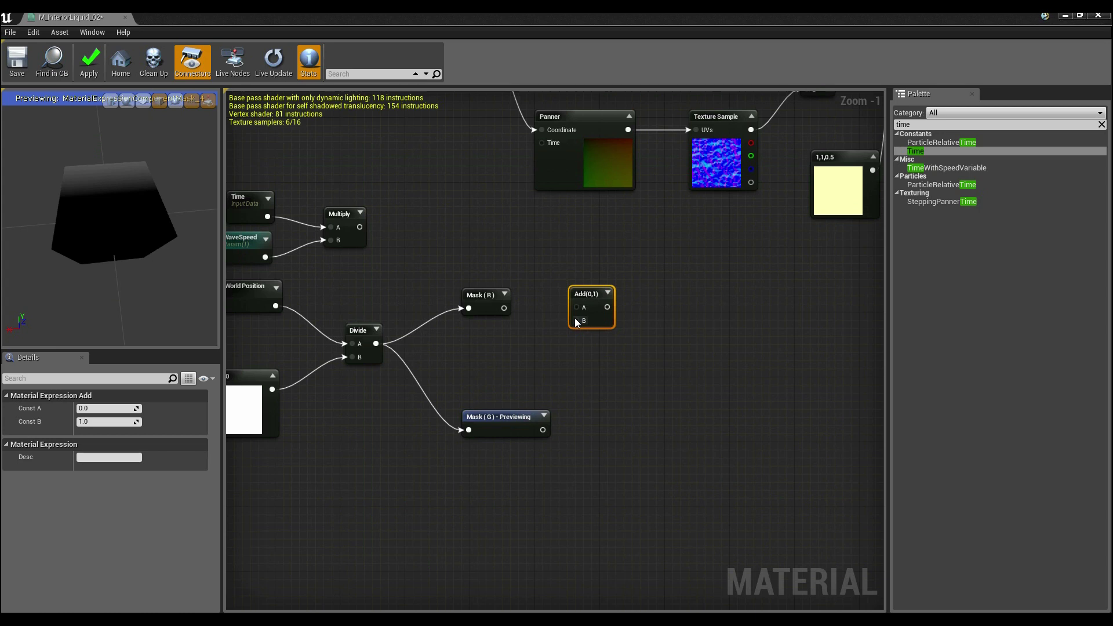
pyautogui.moveTo(577, 322); pyautogui.dragTo(503, 307)
pyautogui.moveTo(359, 227); pyautogui.dragTo(576, 307)
# Step: Add a second Add node beside the G mask, with the Multiply output in A and the G mask in B
pyautogui.moveTo(661, 402); pyautogui.dragTo(636, 374, button='right')
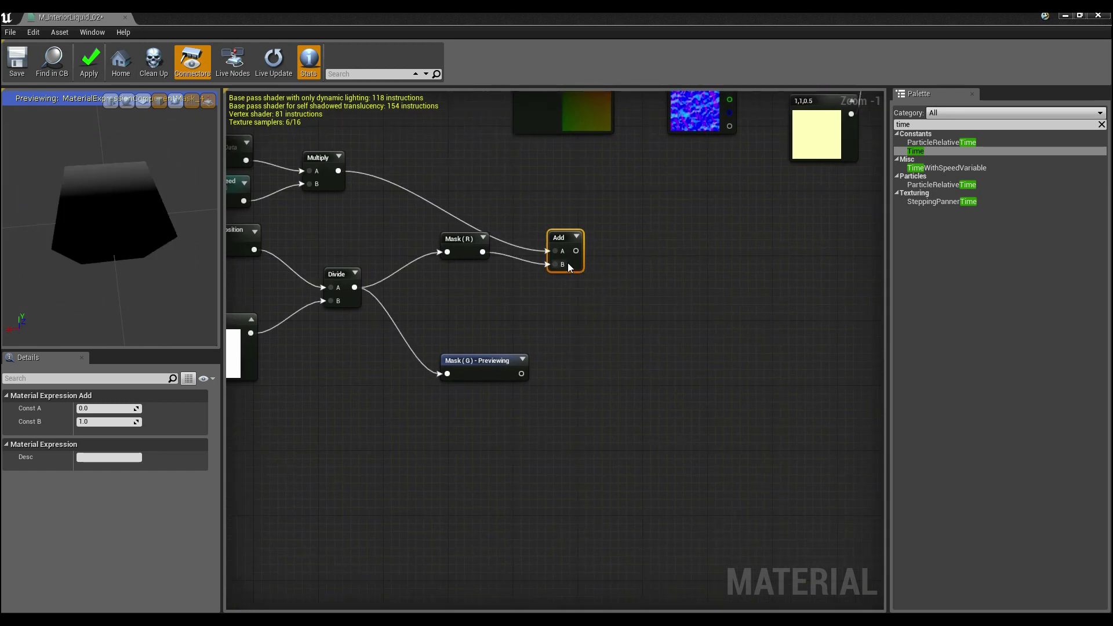
pyautogui.click(581, 298)
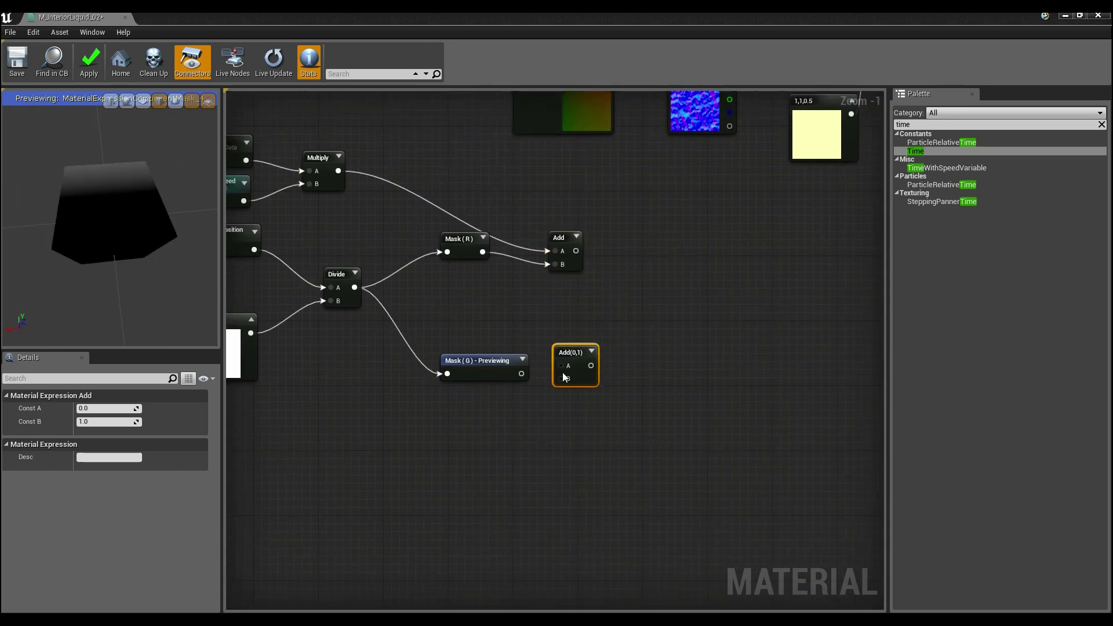
pyautogui.moveTo(559, 379); pyautogui.dragTo(338, 171)
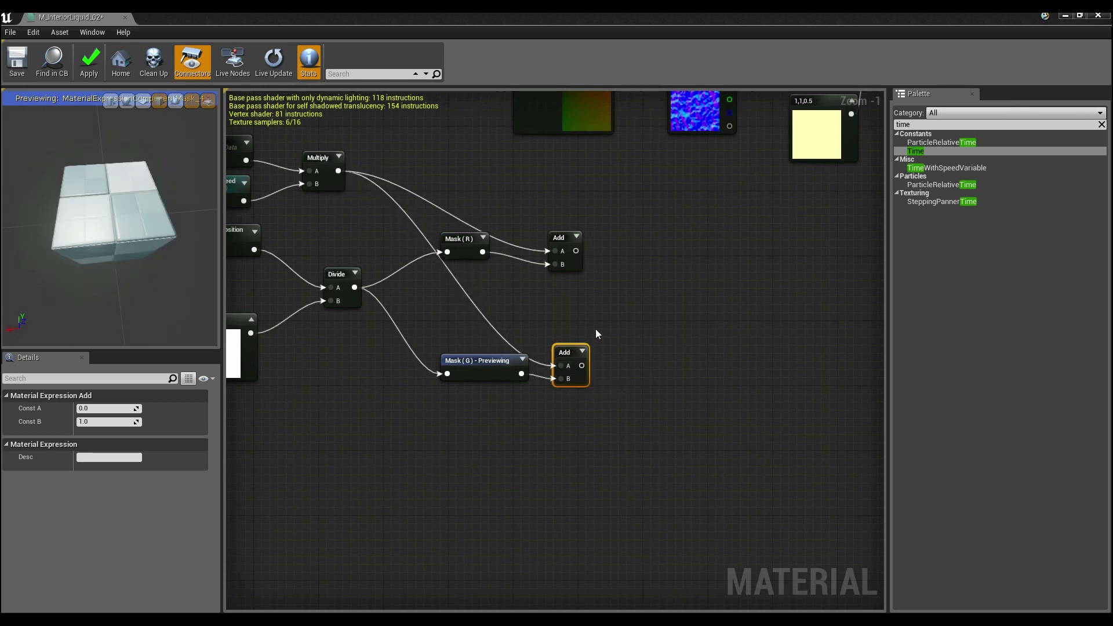
# Step: Preview the G mask's Add node on the mesh, rotate the view to inspect it, and stop the node preview
pyautogui.rightClick(575, 364)
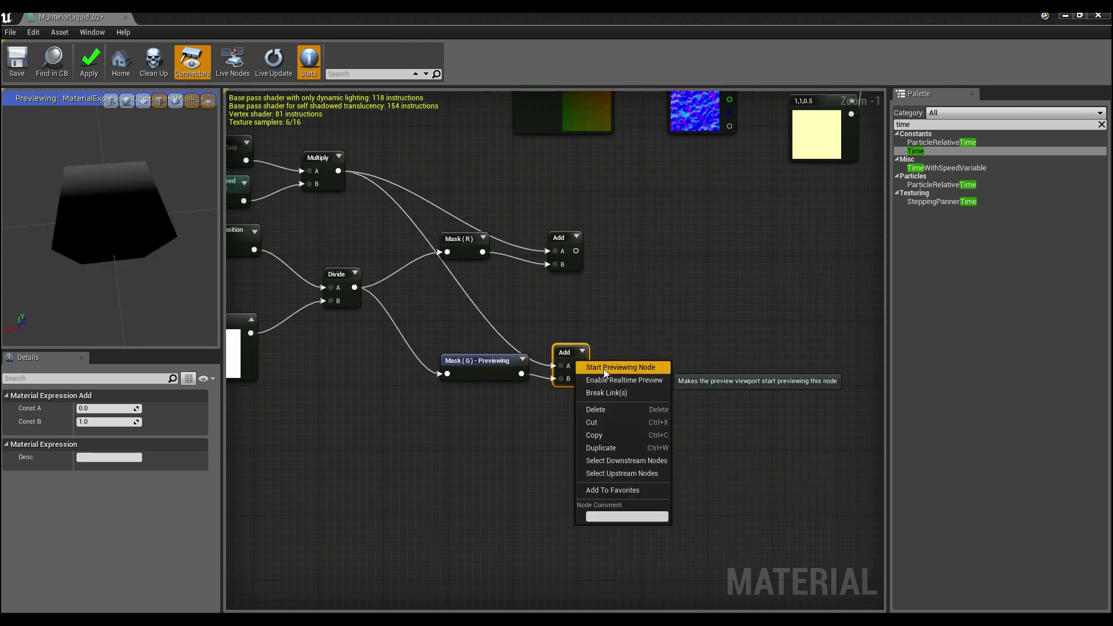
pyautogui.click(604, 369)
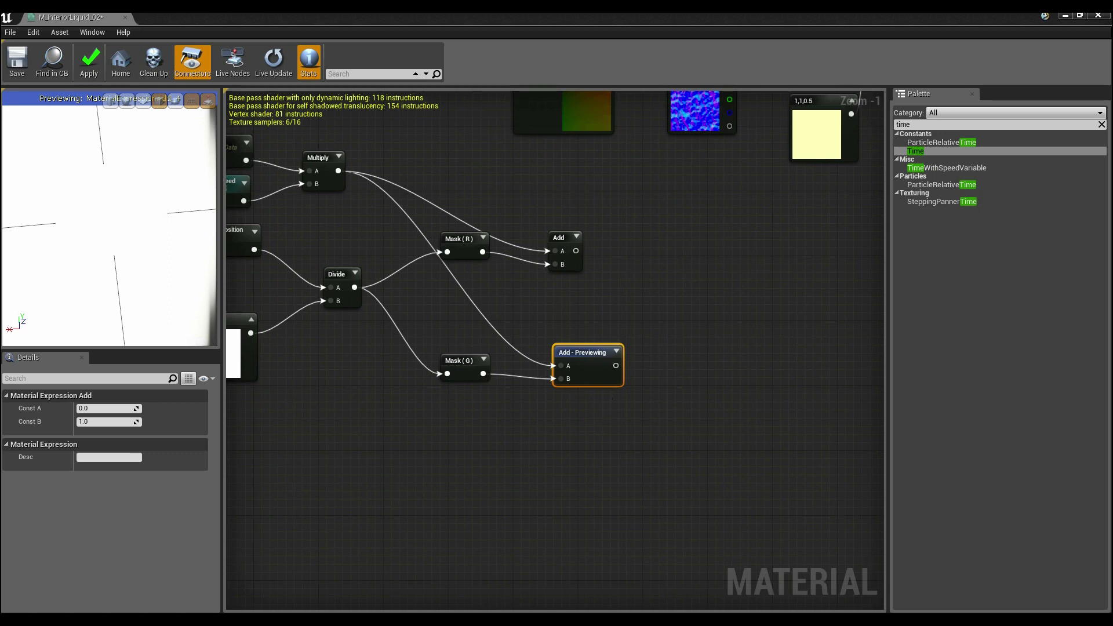
pyautogui.moveTo(134, 243); pyautogui.dragTo(110, 249)
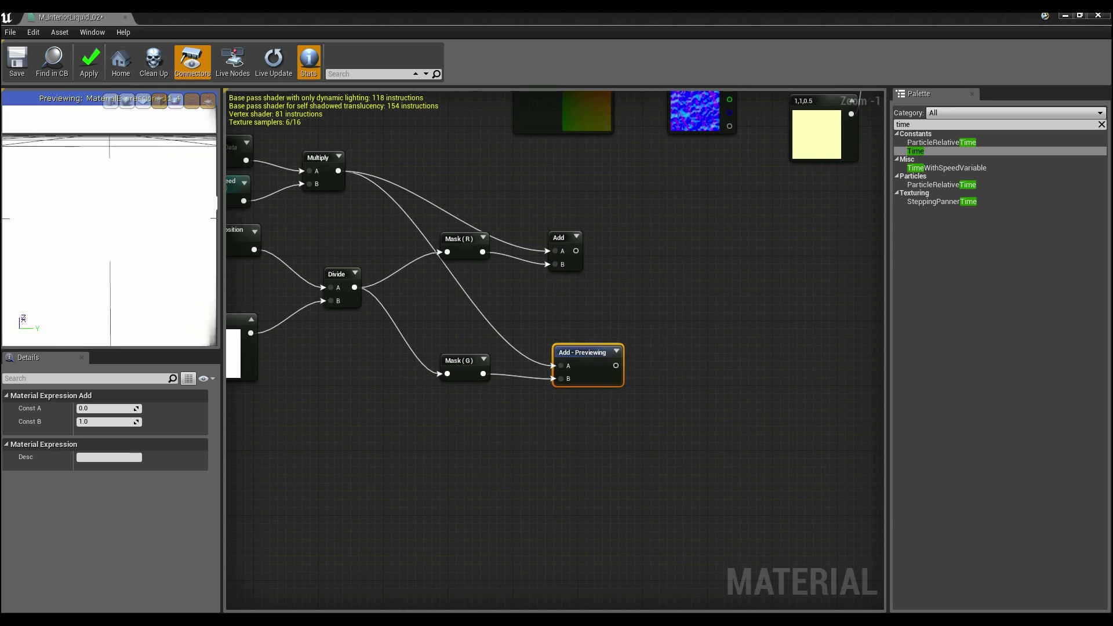
pyautogui.rightClick(606, 366)
pyautogui.click(639, 378)
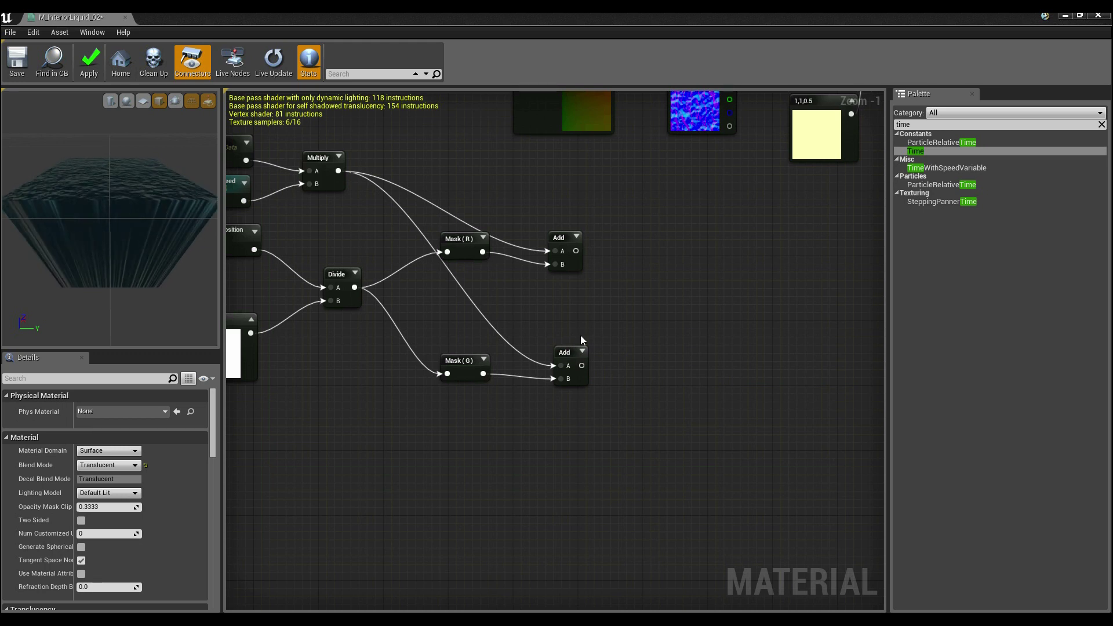
# Step: Place a Sine node beside the G mask's Add, set its period to 3, and feed it from that Add
pyautogui.click(929, 125)
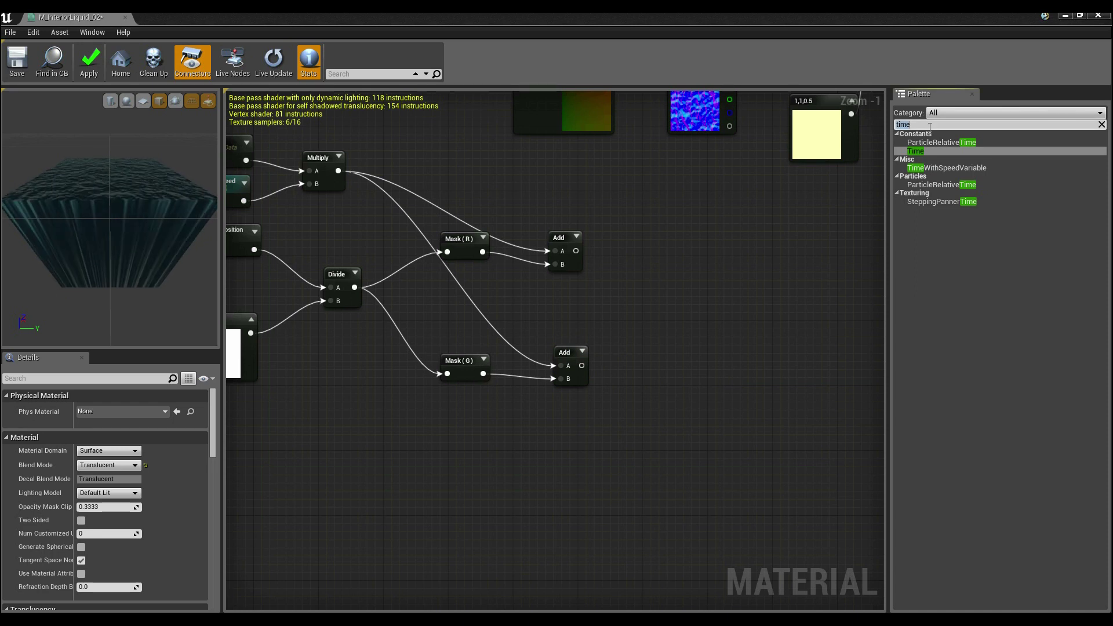
pyautogui.write('sin')
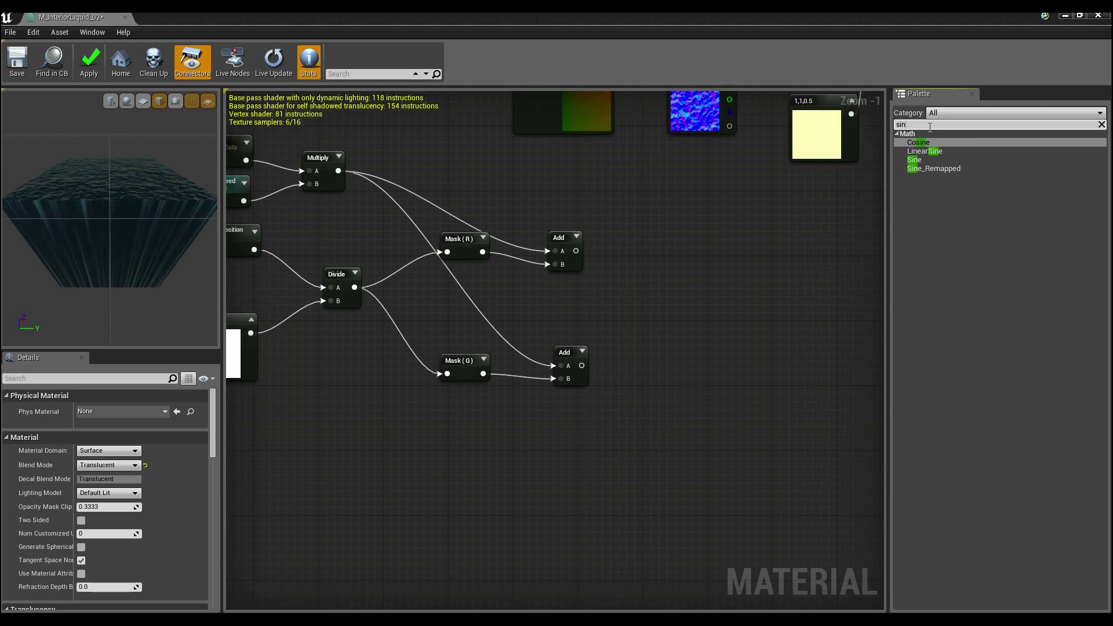
pyautogui.click(931, 161)
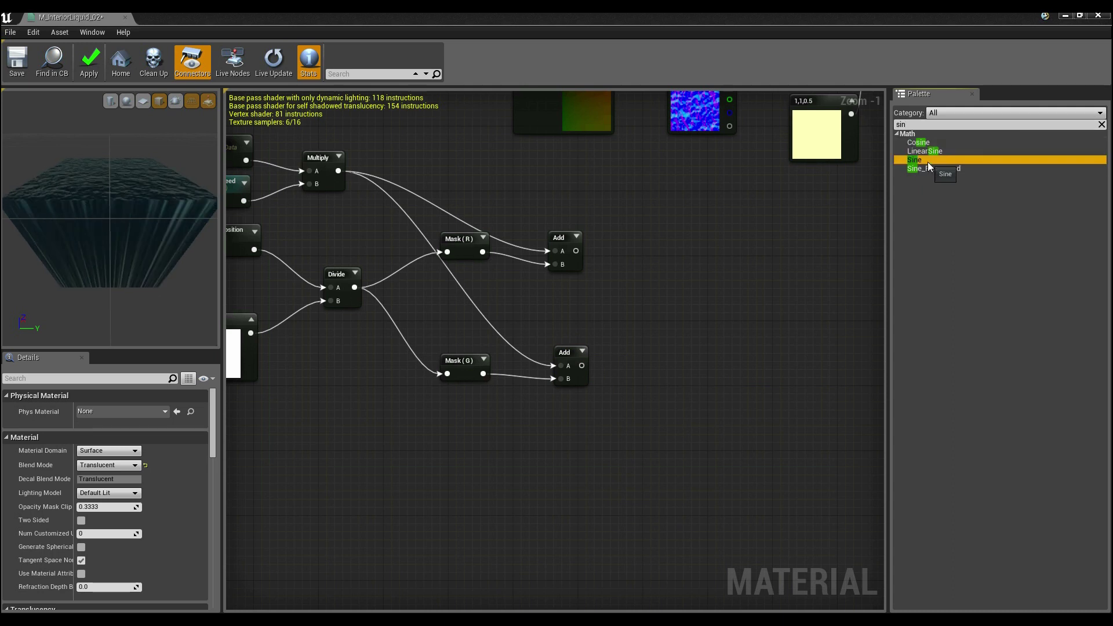
pyautogui.moveTo(935, 160); pyautogui.dragTo(630, 373)
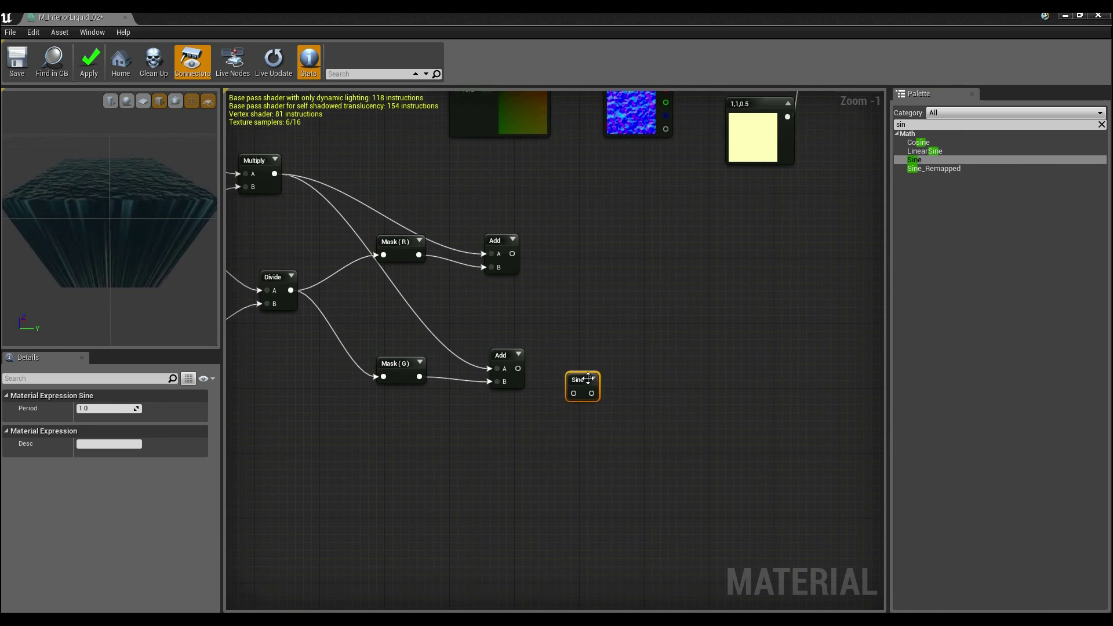
pyautogui.click(110, 410)
pyautogui.write('3.0')
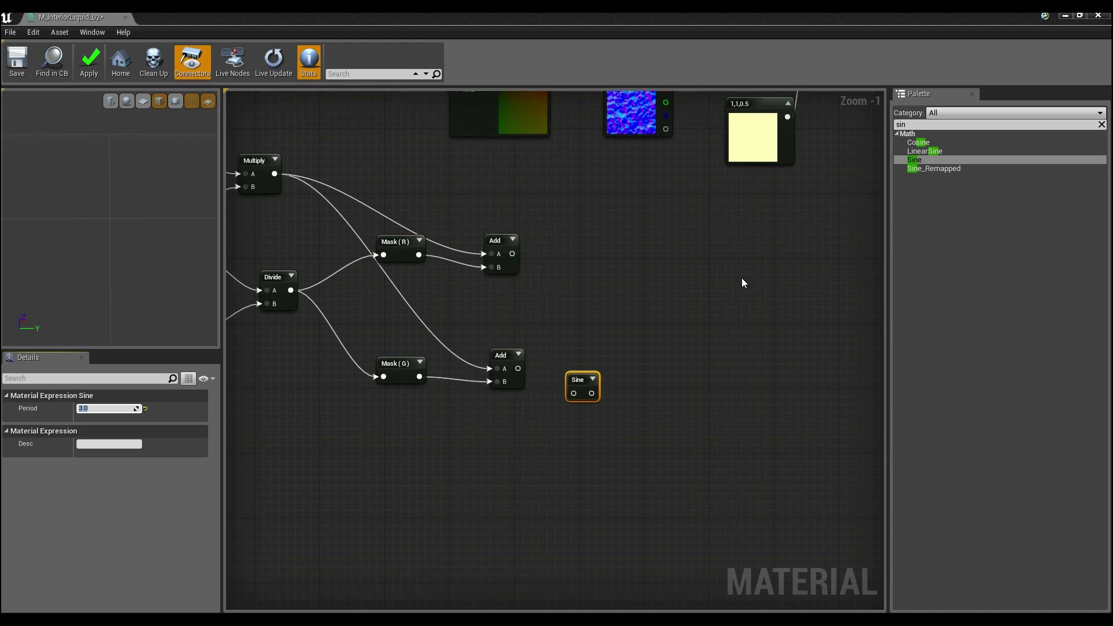
pyautogui.moveTo(573, 393); pyautogui.dragTo(518, 371)
# Step: Preview the new Sine node on the mesh and zoom the preview out to see the whole cube
pyautogui.rightClick(576, 381)
pyautogui.click(611, 386)
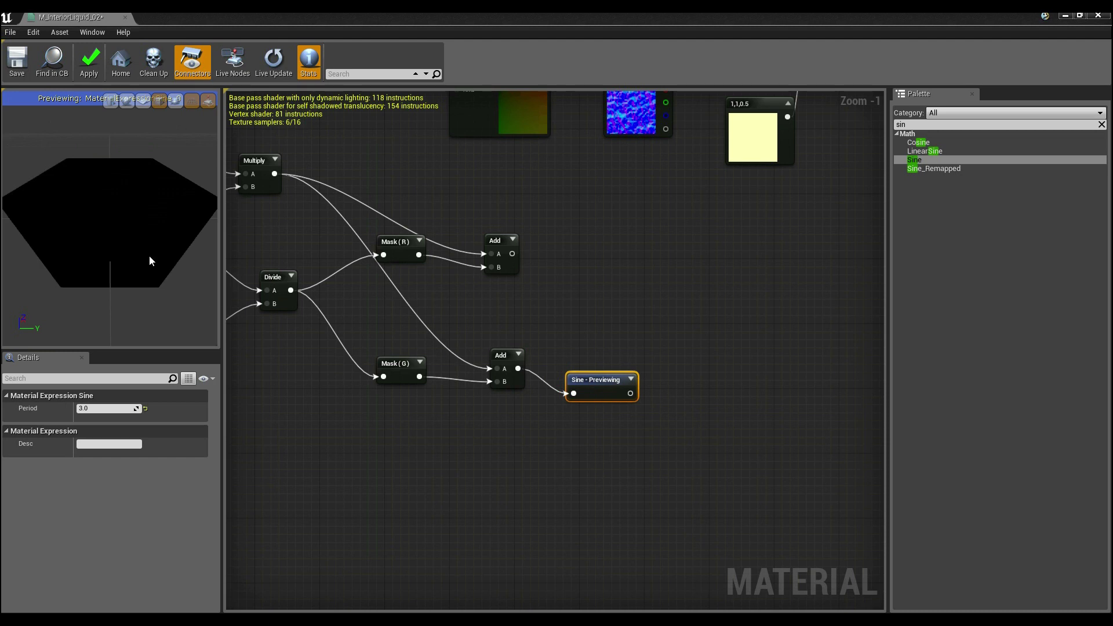
pyautogui.moveTo(158, 239); pyautogui.dragTo(157, 246, button='right')
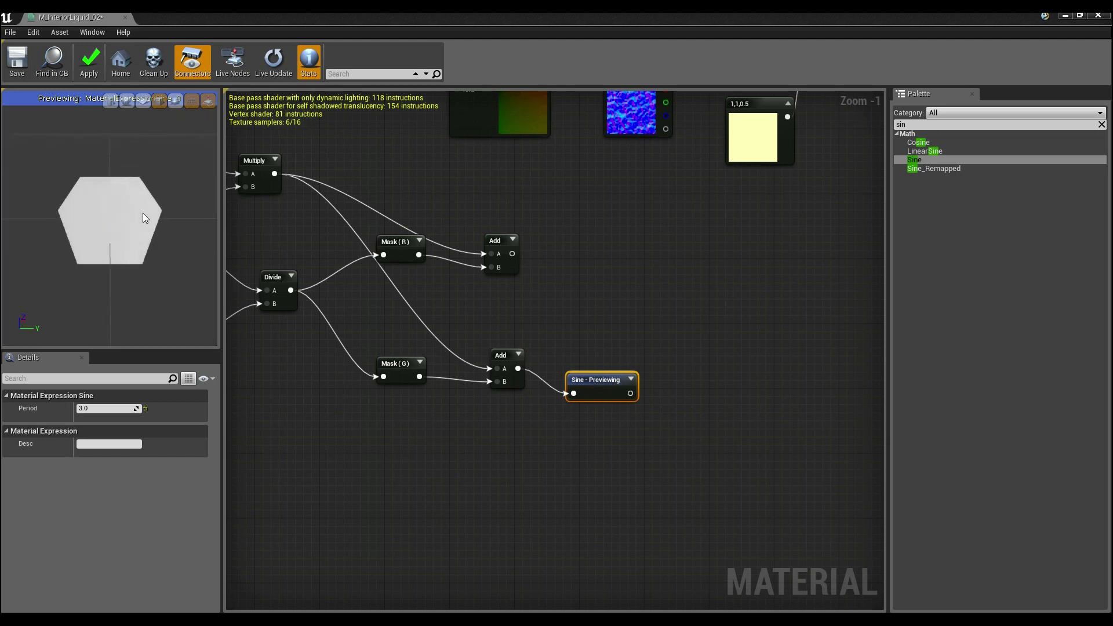
# Step: Duplicate the Sine node beside the R mask's Add, expand its thumbnail, and connect it to that Add's output
pyautogui.click(652, 351)
pyautogui.click(621, 376)
pyautogui.hotkey('ctrl', 'w')
pyautogui.moveTo(628, 393); pyautogui.dragTo(580, 270)
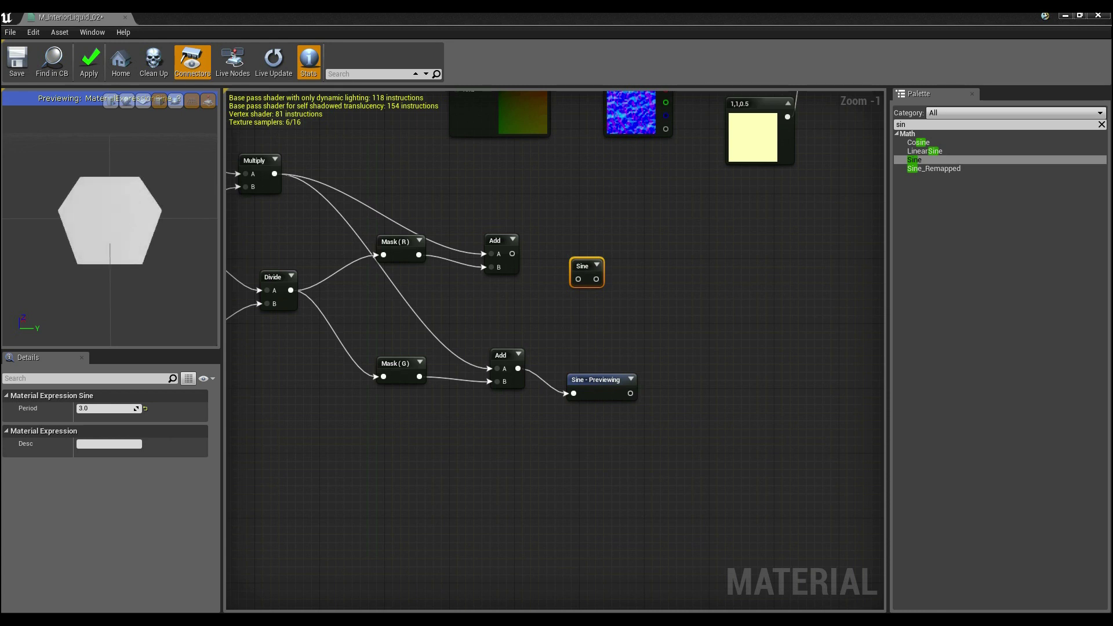
pyautogui.click(597, 266)
pyautogui.moveTo(578, 279); pyautogui.dragTo(511, 254)
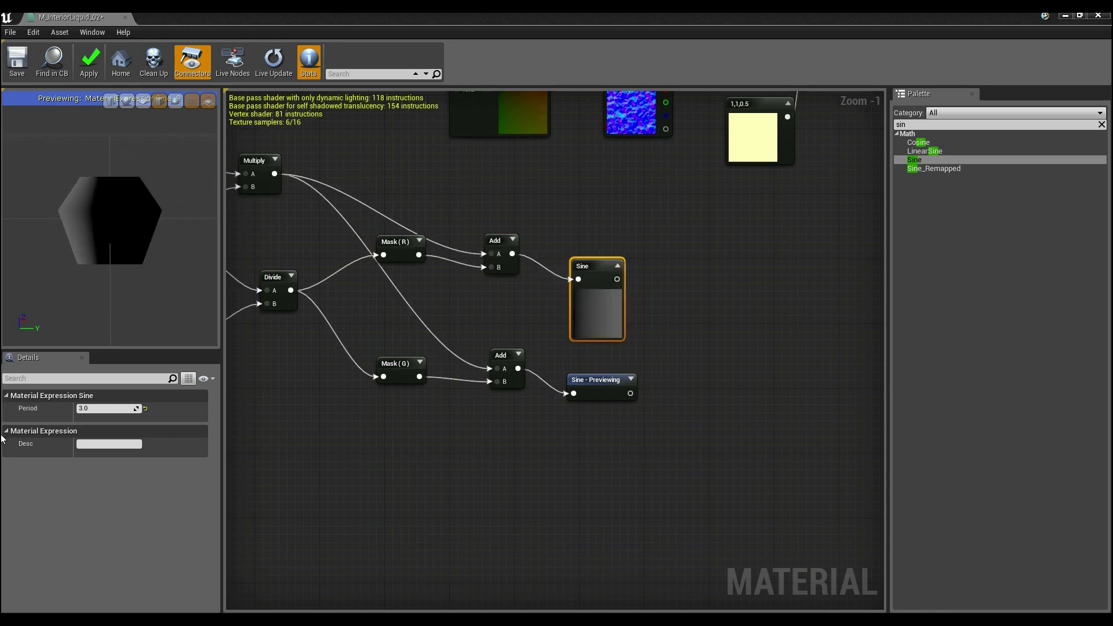
# Step: Set the R branch Sine's period to 19 and preview that node on the mesh
pyautogui.write('19')
pyautogui.press('Return')
pyautogui.rightClick(602, 295)
pyautogui.click(654, 304)
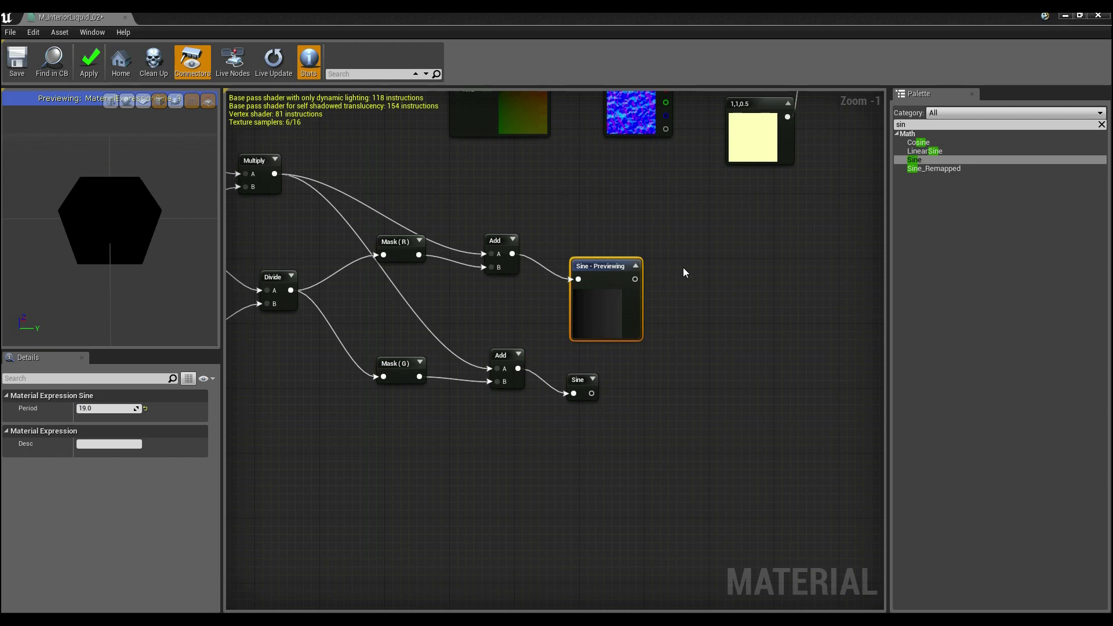
pyautogui.click(652, 287)
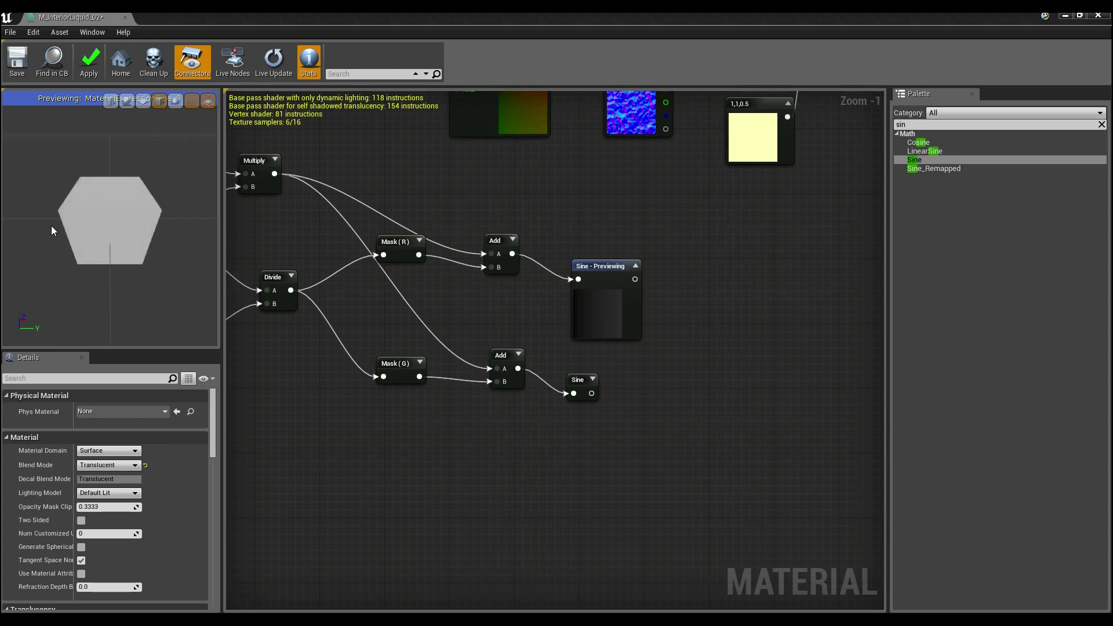
pyautogui.scroll(-2, 657, 417)
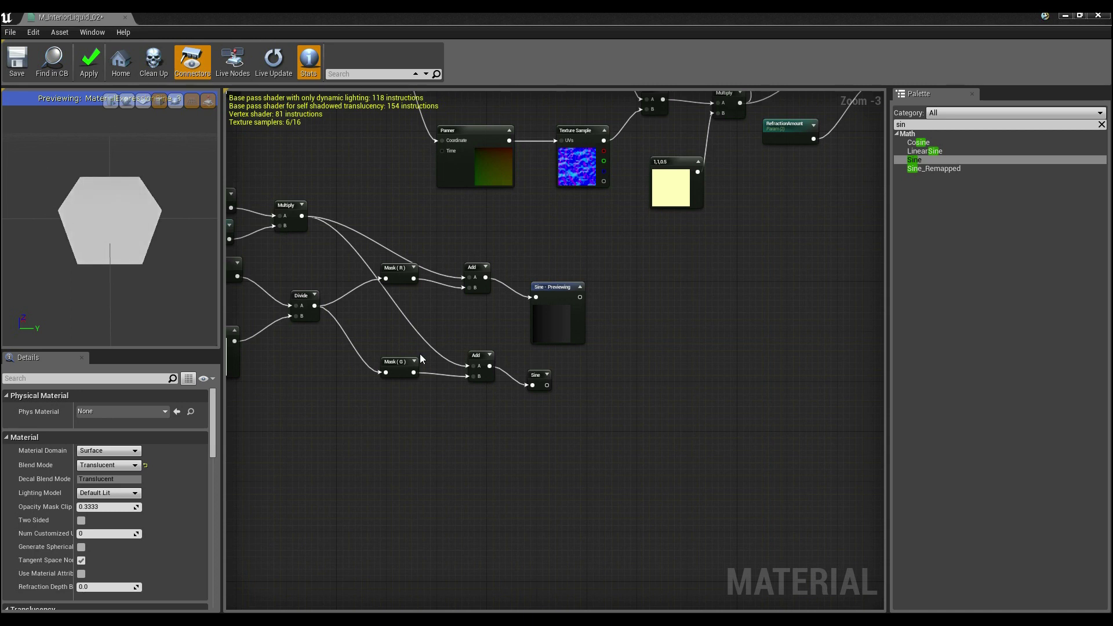
pyautogui.scroll(4, 527, 433)
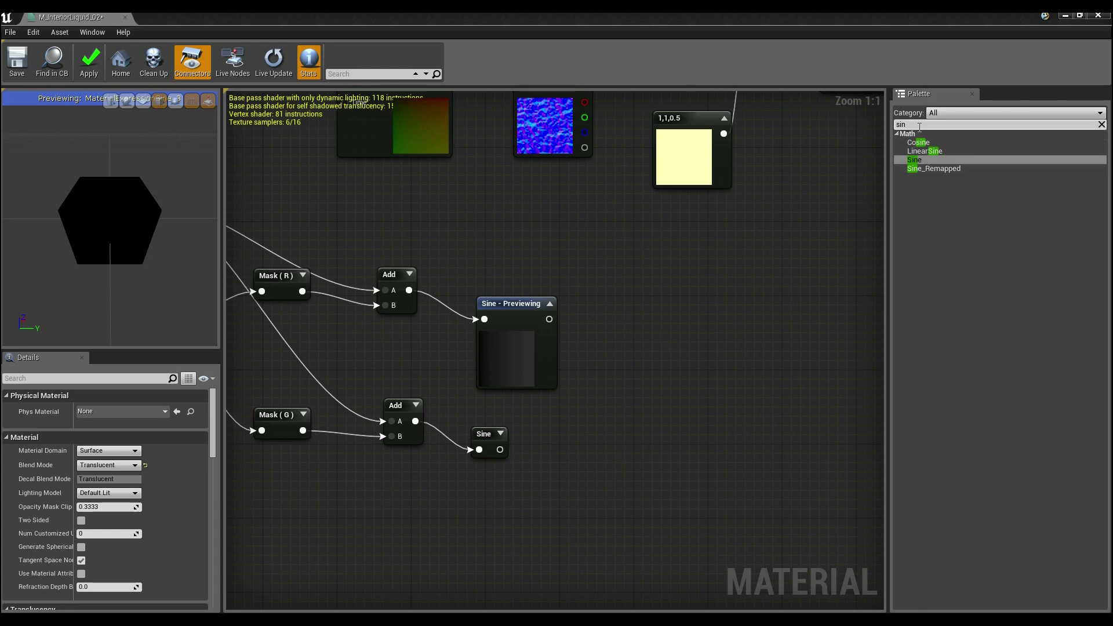
# Step: Place a ConstantBiasScale node beside the R branch's Sine and feed it from that Sine's output
pyautogui.write('constantbi')
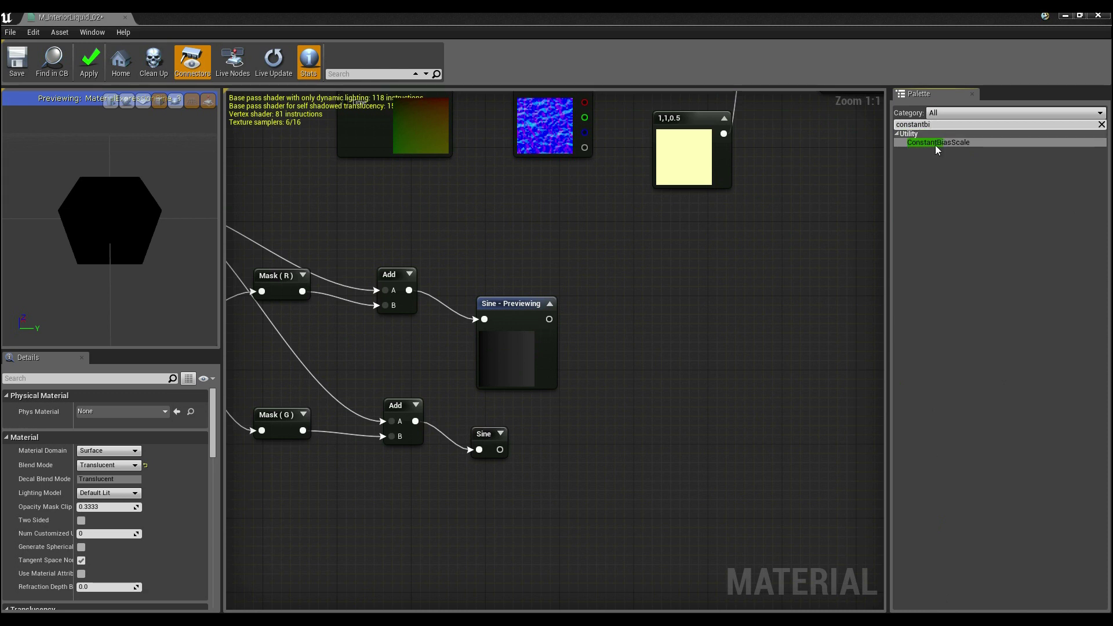
pyautogui.moveTo(930, 143); pyautogui.dragTo(609, 345)
pyautogui.moveTo(609, 408); pyautogui.dragTo(558, 360, button='right')
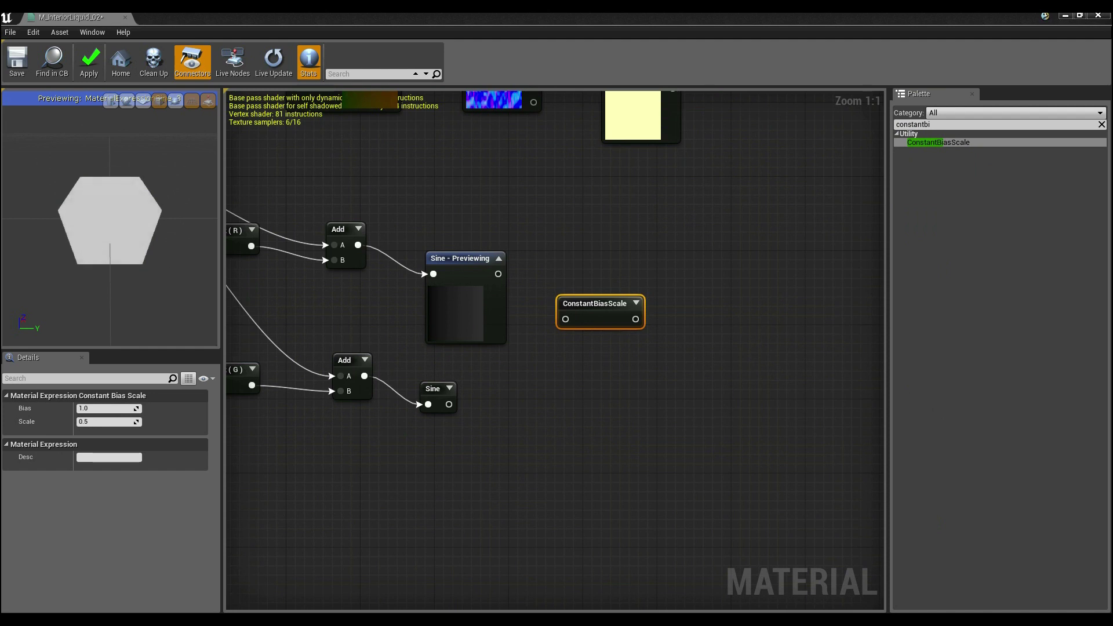
pyautogui.click(583, 350)
pyautogui.moveTo(565, 322); pyautogui.dragTo(498, 273)
# Step: Duplicate the ConstantBiasScale node into the G branch and connect it to that branch's Sine output
pyautogui.moveTo(667, 379); pyautogui.dragTo(485, 360, button='right')
pyautogui.rightClick(600, 296)
pyautogui.click(516, 325)
pyautogui.click(577, 293)
pyautogui.hotkey('ctrl', 'w')
pyautogui.moveTo(631, 312); pyautogui.dragTo(446, 380)
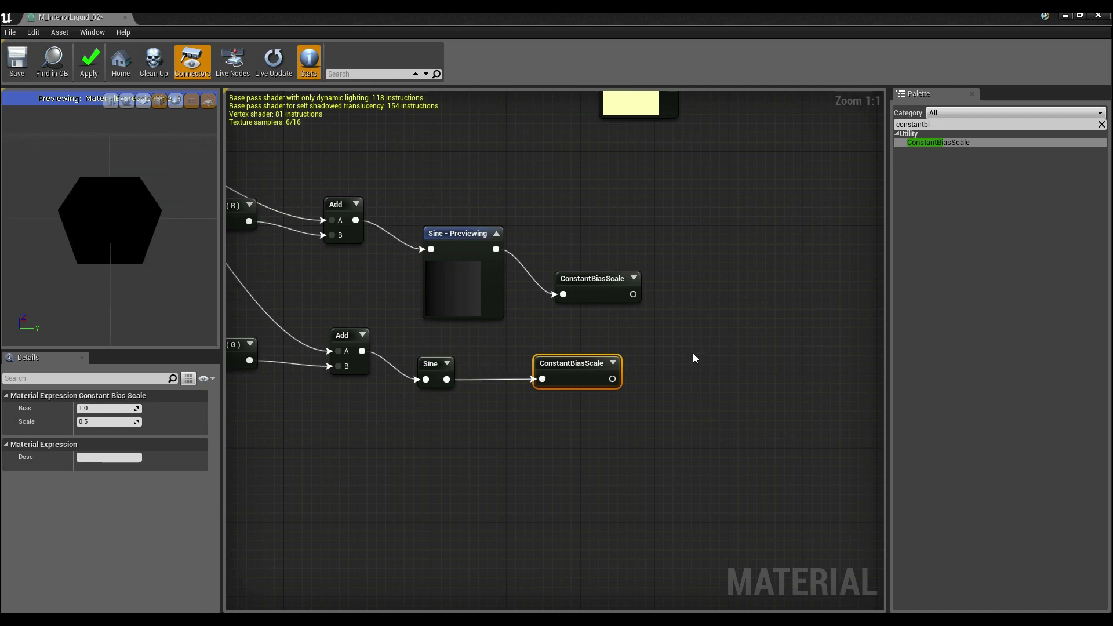
# Step: Set the G branch ConstantBiasScale's bias to 0.25 and its scale to 0.125
pyautogui.click(565, 372)
pyautogui.click(107, 409)
pyautogui.write('0.25')
pyautogui.press('Return')
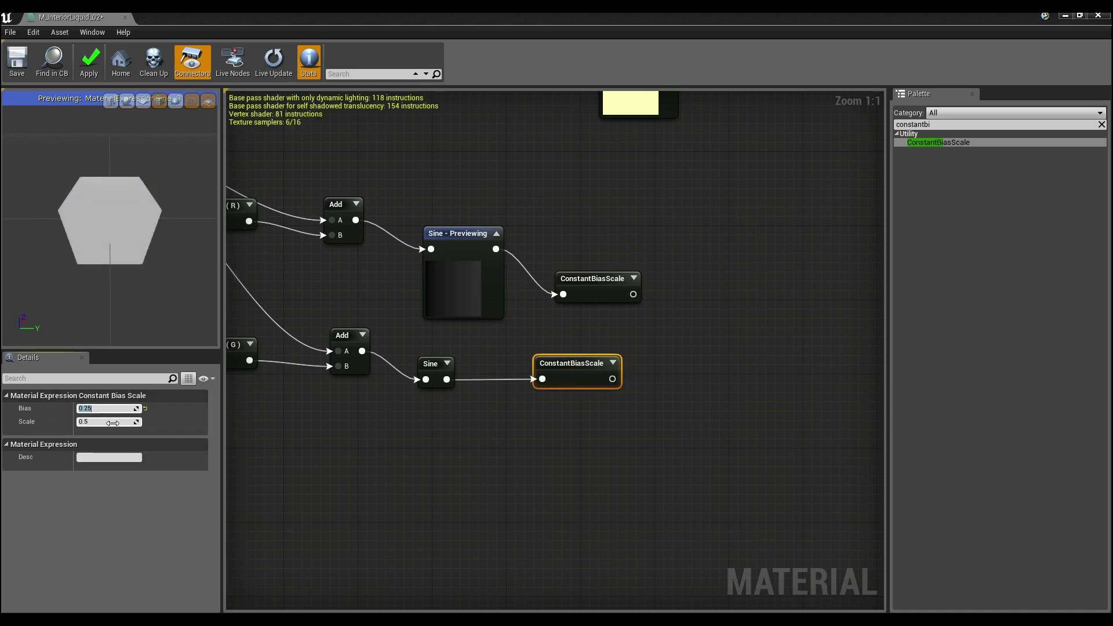
pyautogui.click(107, 419)
pyautogui.write('0.125')
pyautogui.press('Return')
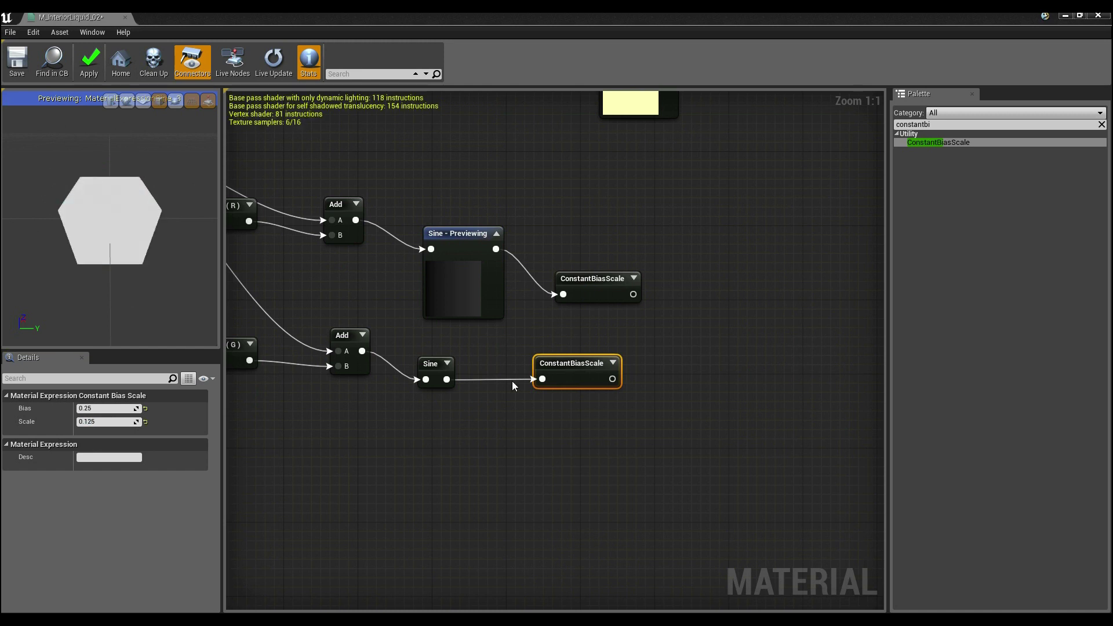
# Step: Preview the G branch's ConstantBiasScale on the mesh, followed by the R branch's ConstantBiasScale
pyautogui.click(564, 398)
pyautogui.rightClick(581, 377)
pyautogui.click(607, 385)
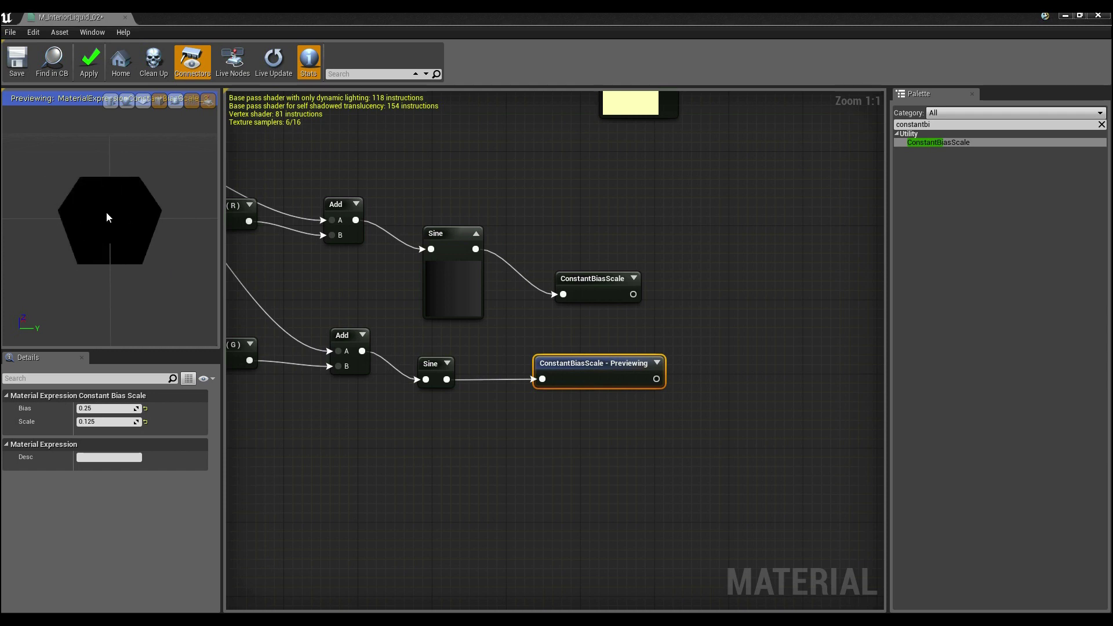
pyautogui.rightClick(600, 301)
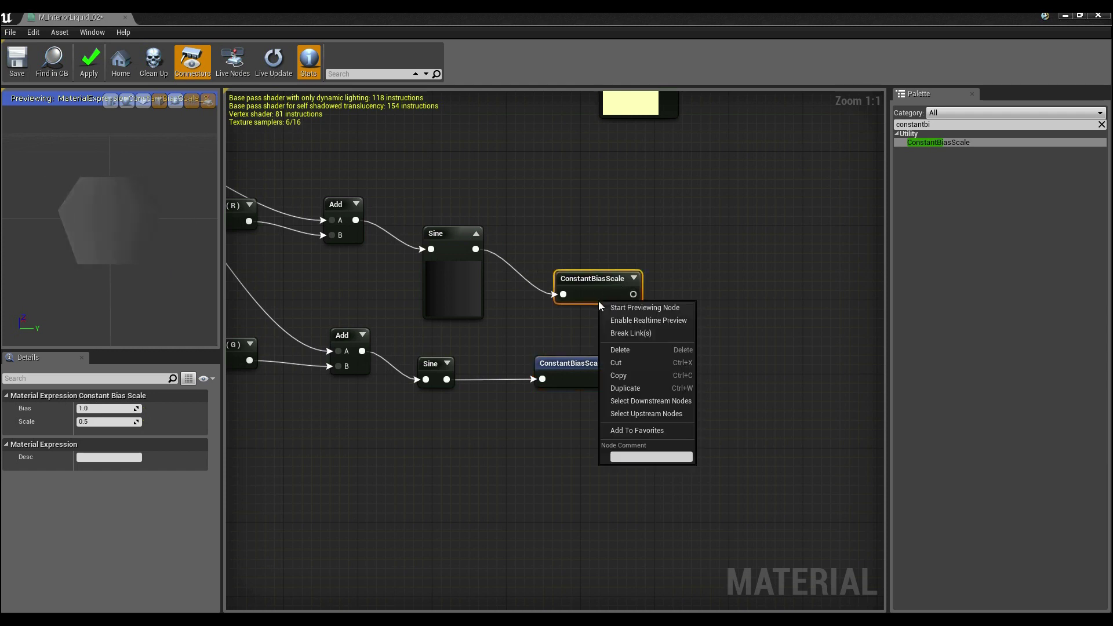
pyautogui.click(610, 311)
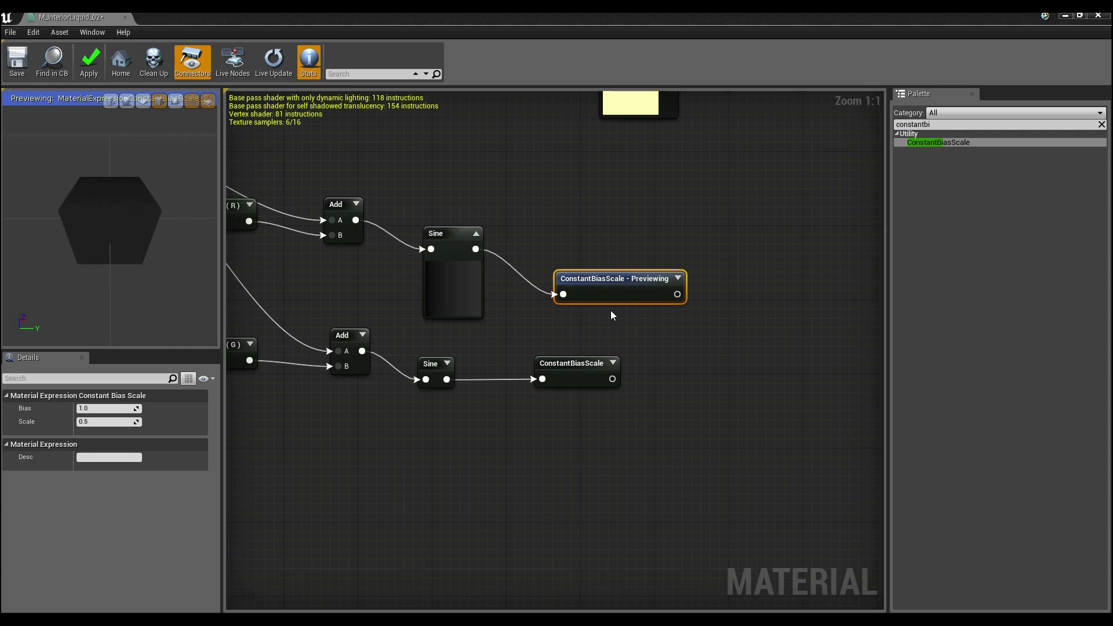
# Step: Place an Add node and connect the R branch's ConstantBiasScale to A and the G branch's to B
pyautogui.click(712, 346)
pyautogui.moveTo(757, 311); pyautogui.dragTo(713, 296, button='right')
pyautogui.click(663, 306)
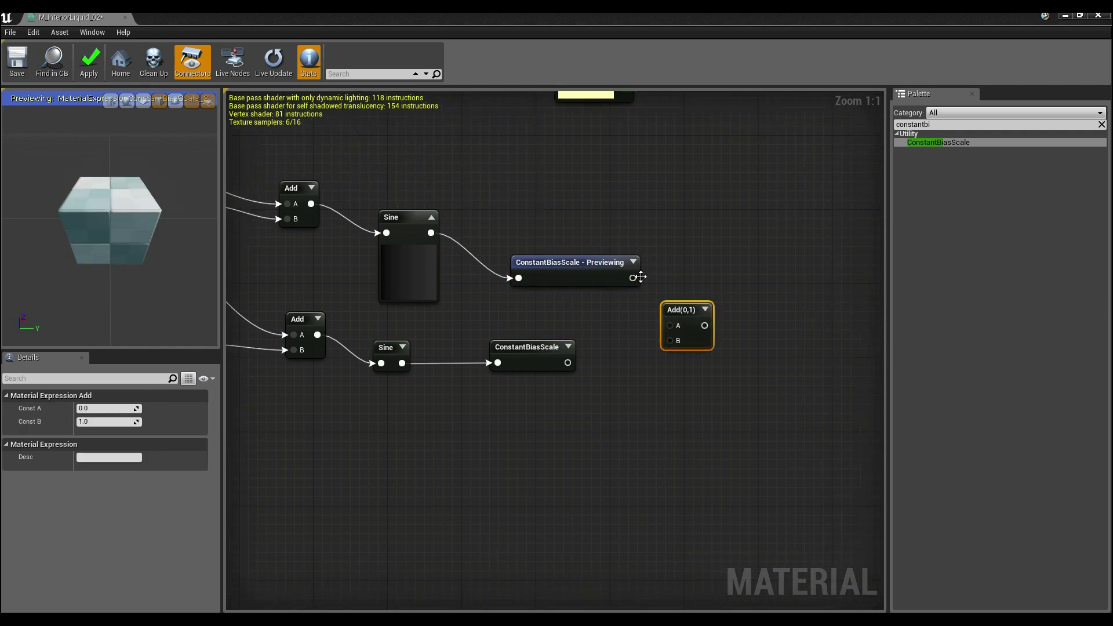
pyautogui.moveTo(632, 278); pyautogui.dragTo(567, 362)
pyautogui.moveTo(633, 395); pyautogui.dragTo(553, 423, button='right')
# Step: Preview the Add node that combines both wave branches on the mesh
pyautogui.rightClick(604, 353)
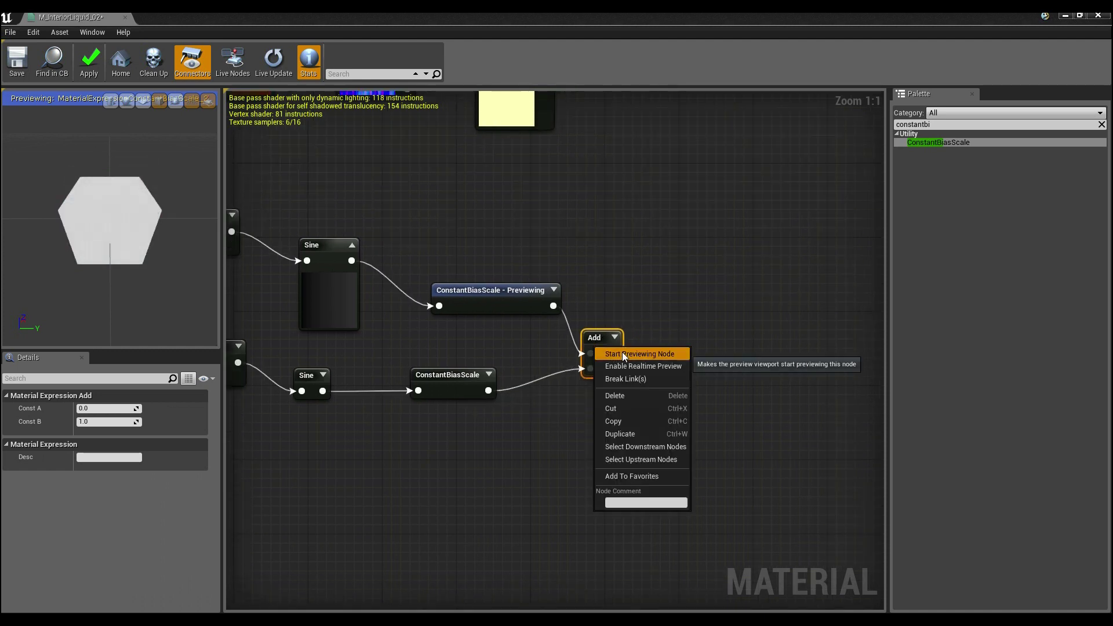
pyautogui.click(621, 352)
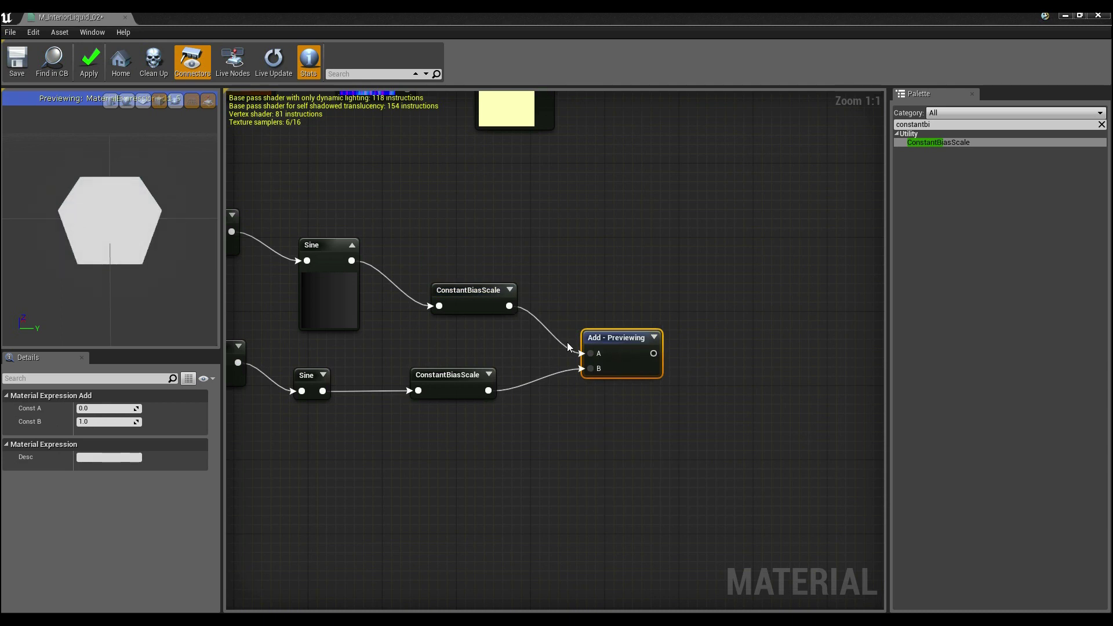
pyautogui.click(568, 388)
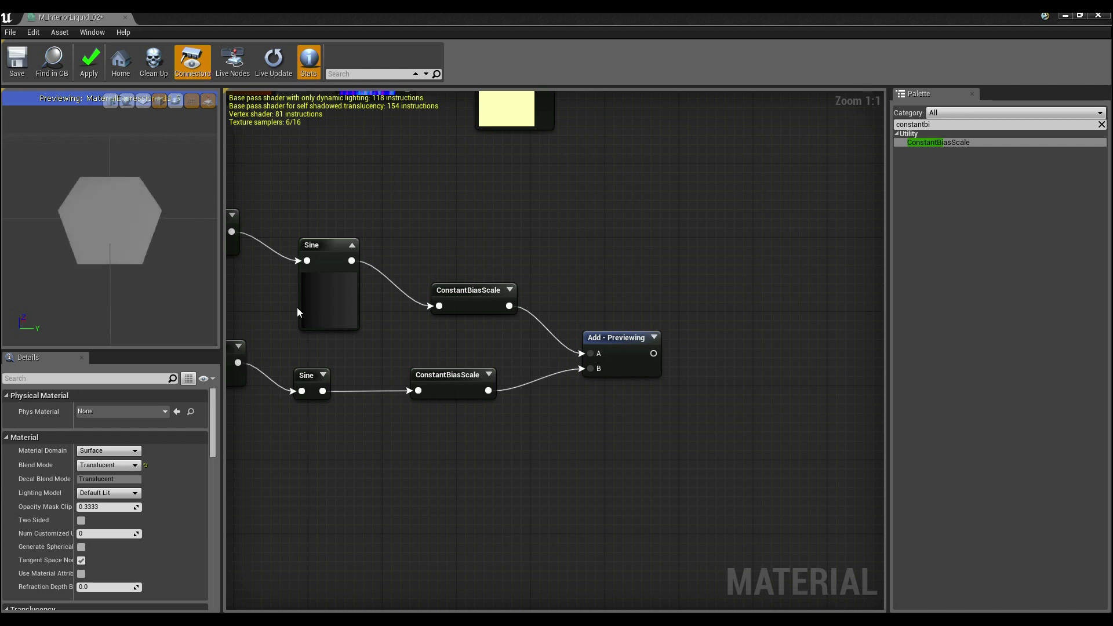
# Step: Examine the World Position Offset input on the main material node and return to the combined wave Add
pyautogui.moveTo(472, 464); pyautogui.dragTo(502, 437, button='right')
pyautogui.scroll(-1, 495, 416)
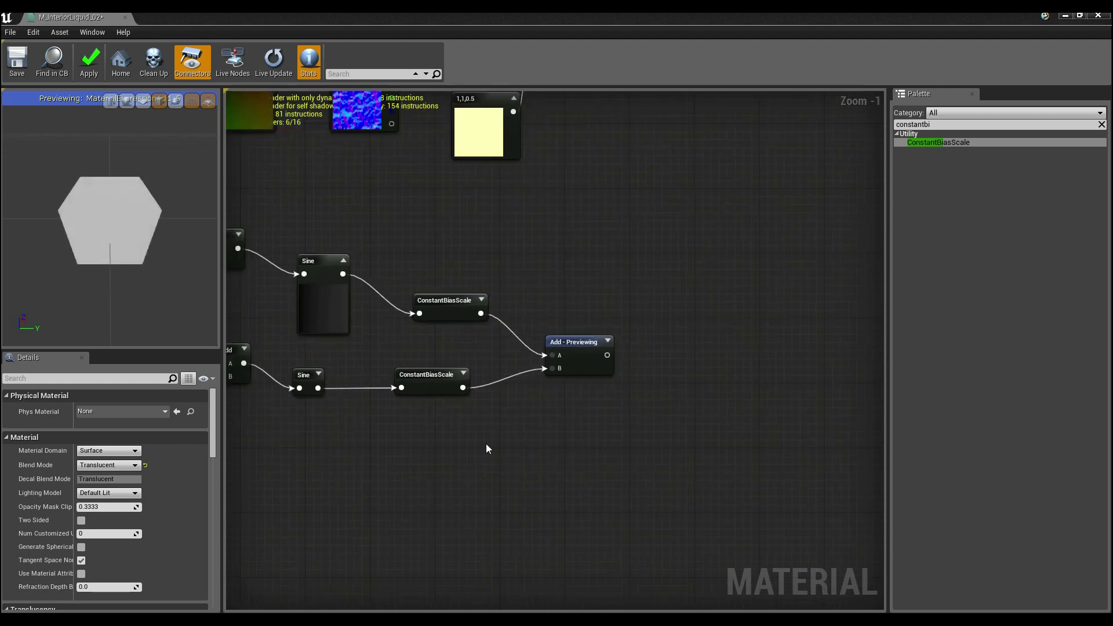
pyautogui.scroll(-1, 493, 447)
pyautogui.scroll(-1, 724, 318)
pyautogui.moveTo(725, 318); pyautogui.dragTo(447, 519, button='right')
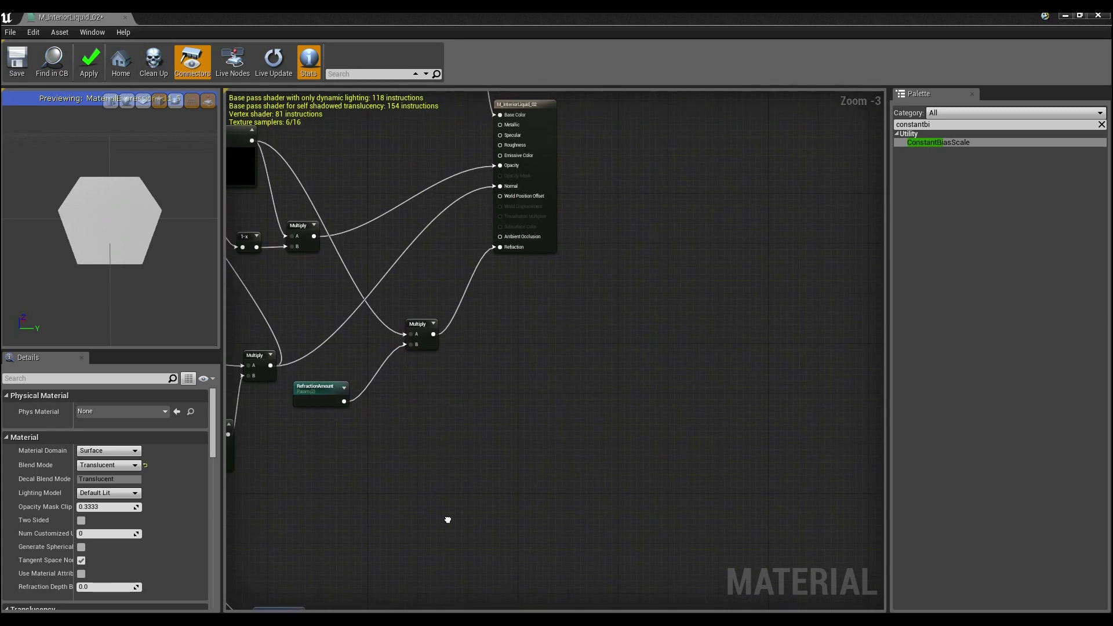
pyautogui.moveTo(449, 521); pyautogui.dragTo(547, 397, button='right')
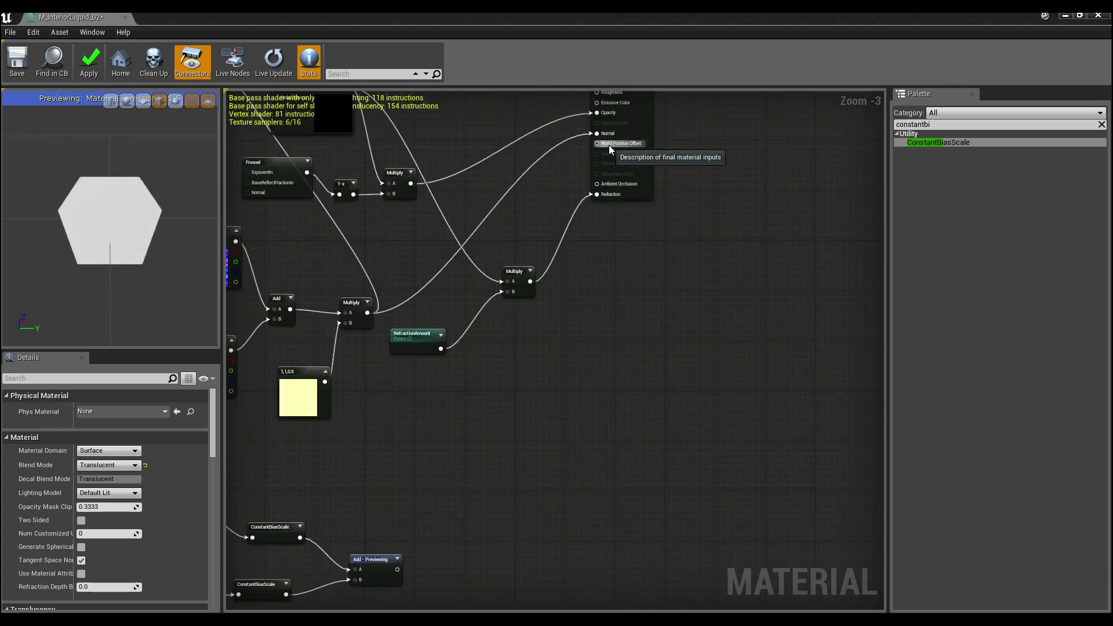
pyautogui.moveTo(514, 457); pyautogui.dragTo(648, 289, button='right')
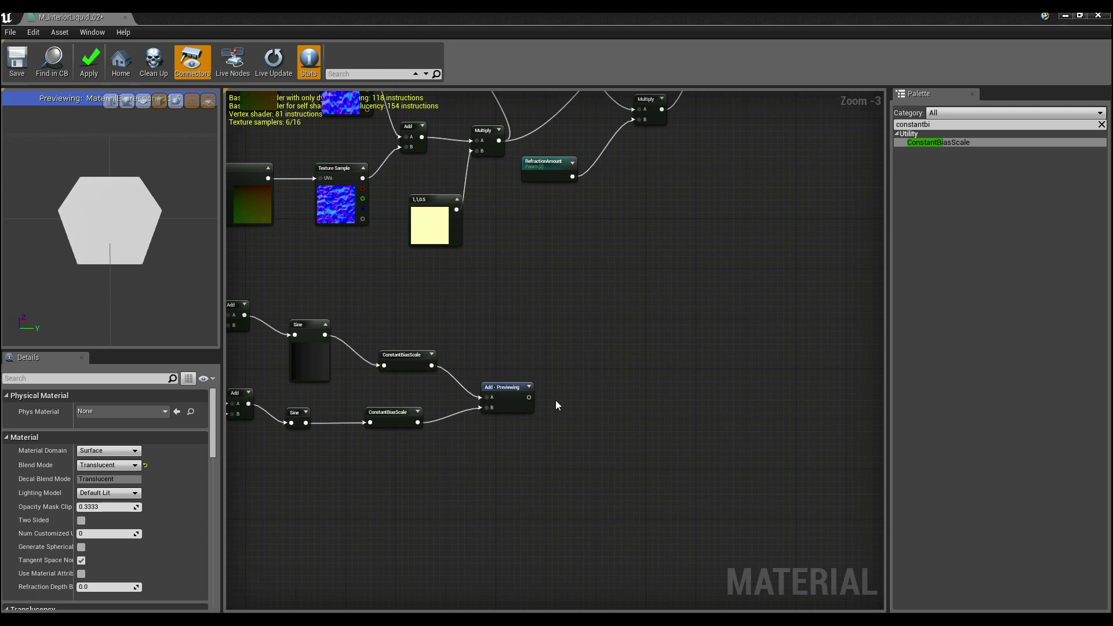
pyautogui.scroll(2, 564, 395)
pyautogui.moveTo(565, 391); pyautogui.dragTo(539, 385, button='right')
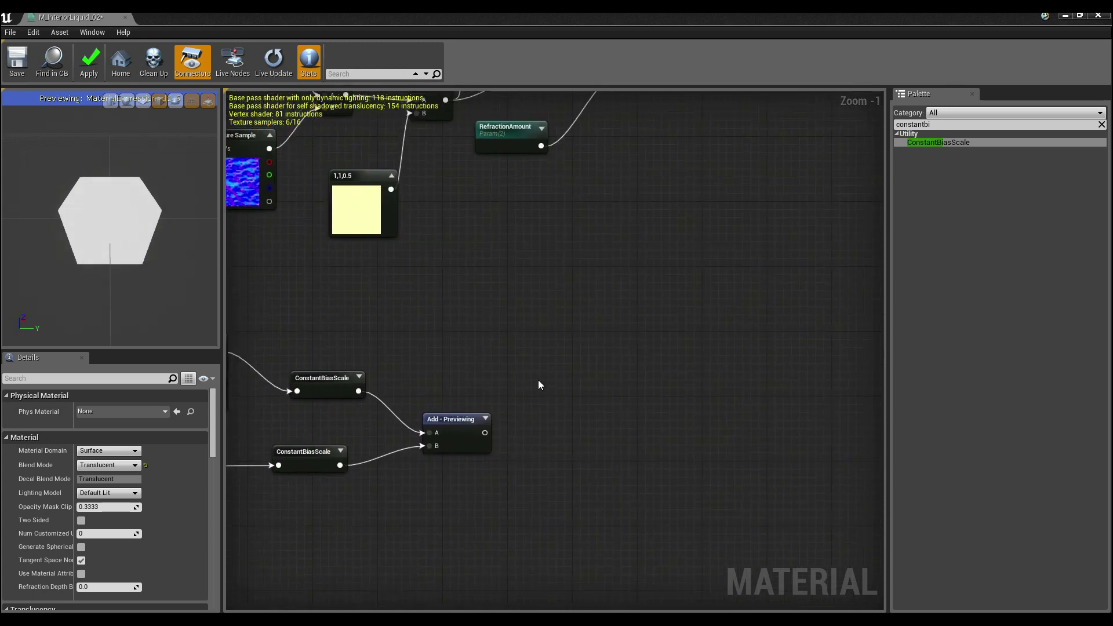
# Step: Place a 0,0 two-component constant and an AppendVector node, connecting the constant to A and the combined Add to B
pyautogui.click(487, 353)
pyautogui.moveTo(517, 370); pyautogui.dragTo(464, 368)
pyautogui.doubleClick(926, 124)
pyautogui.write('append')
pyautogui.moveTo(931, 142); pyautogui.dragTo(488, 352)
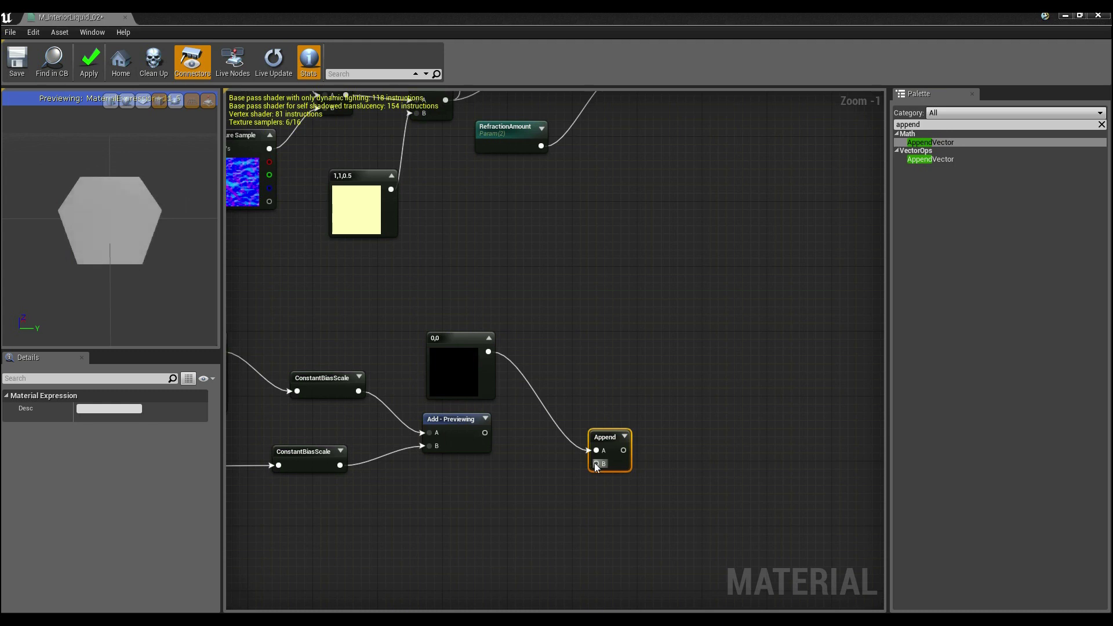
pyautogui.moveTo(605, 438)
pyautogui.mouseDown()
pyautogui.moveTo(563, 411)
pyautogui.moveTo(594, 433)
pyautogui.moveTo(484, 433)
pyautogui.mouseUp()
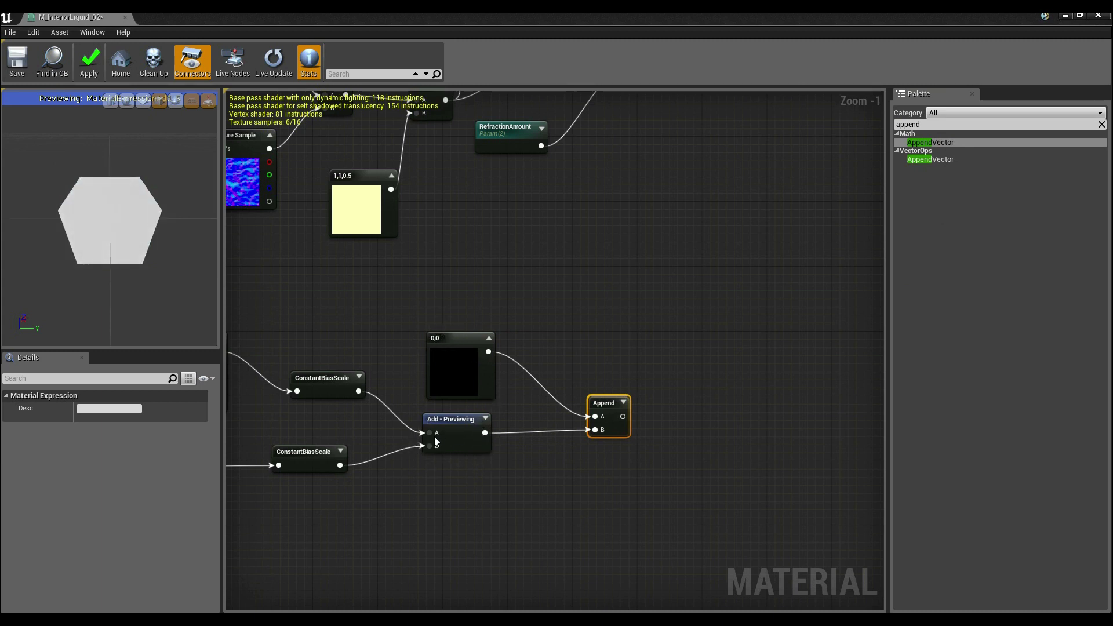
# Step: Preview the Append node's output on the mesh
pyautogui.rightClick(597, 430)
pyautogui.click(618, 474)
pyautogui.rightClick(616, 437)
pyautogui.click(660, 442)
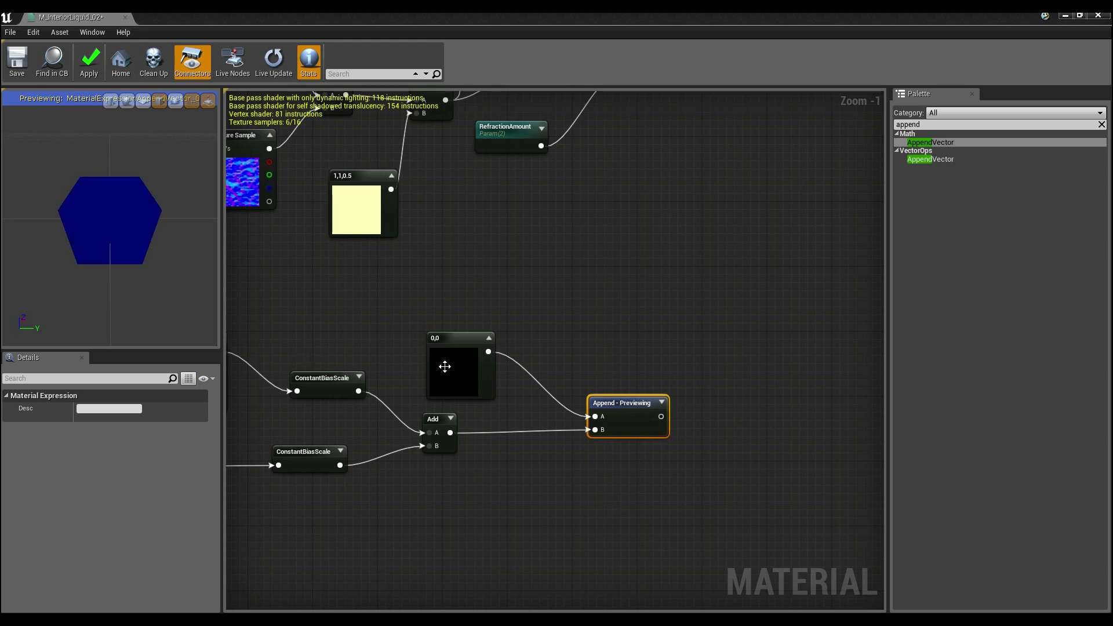
# Step: Place a Multiply node beside the Append node and feed its A input from the Append output
pyautogui.moveTo(675, 312); pyautogui.dragTo(671, 325, button='right')
pyautogui.moveTo(636, 448); pyautogui.dragTo(571, 440)
pyautogui.click(653, 239)
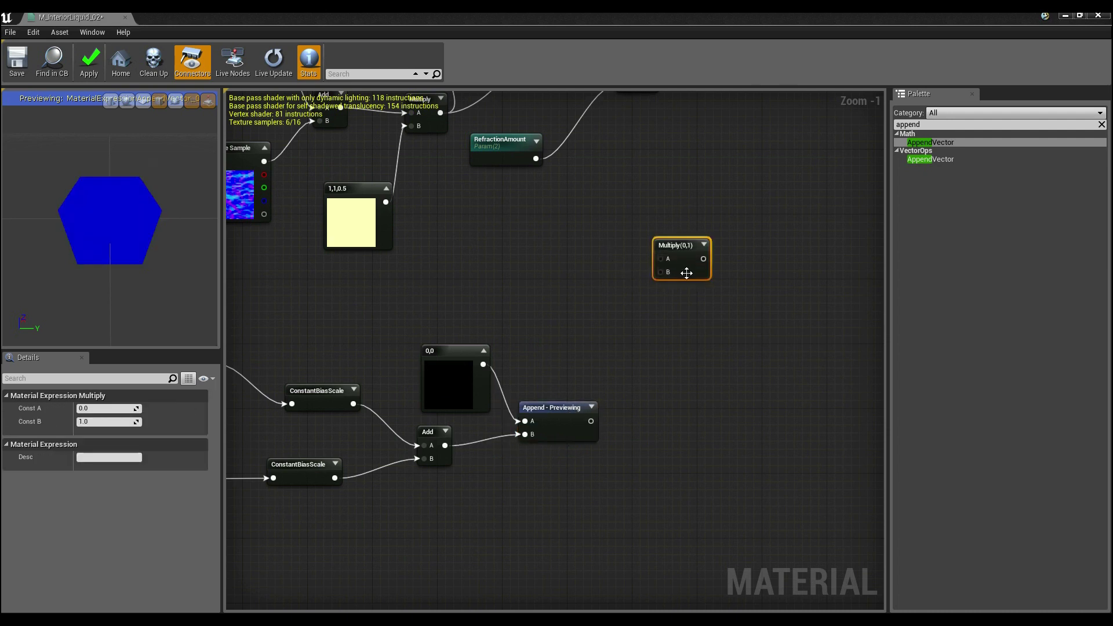
pyautogui.moveTo(693, 291); pyautogui.dragTo(690, 390)
pyautogui.moveTo(591, 421); pyautogui.dragTo(663, 380)
pyautogui.moveTo(651, 471); pyautogui.dragTo(629, 405, button='right')
# Step: Create a scalar parameter named Height with default value 15 and connect it to the new Multiply's B input
pyautogui.click(589, 420)
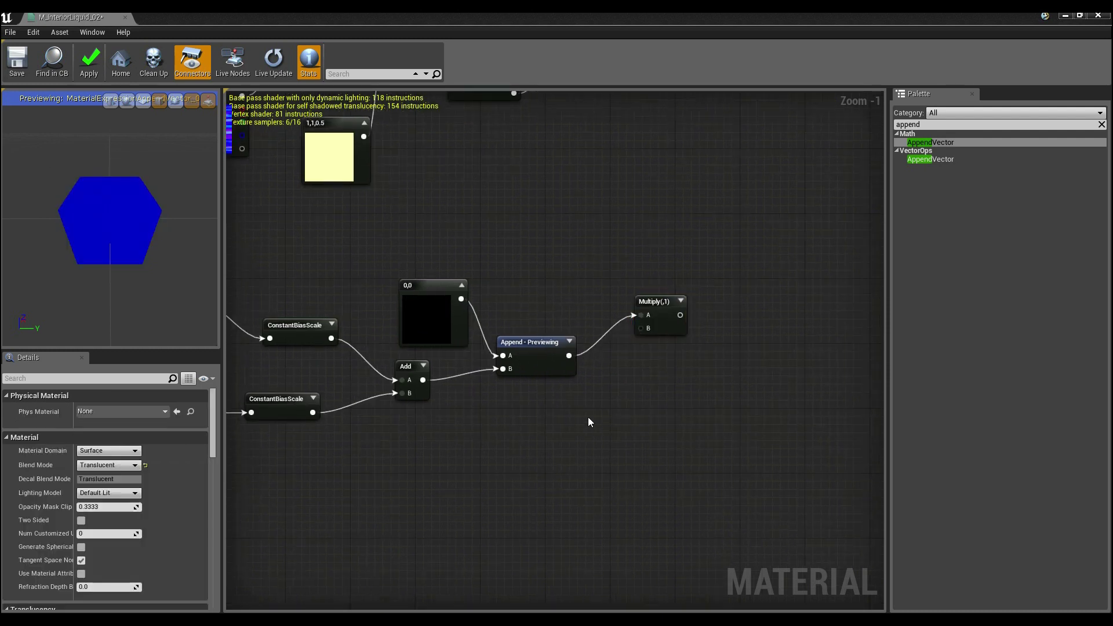
pyautogui.click(589, 419)
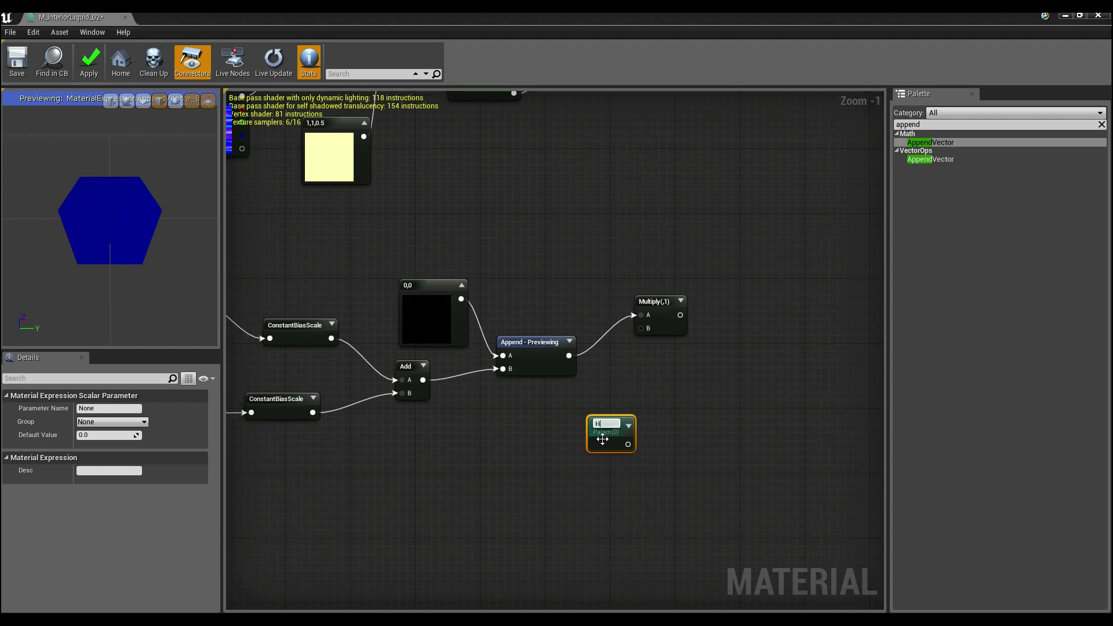
pyautogui.press('Return')
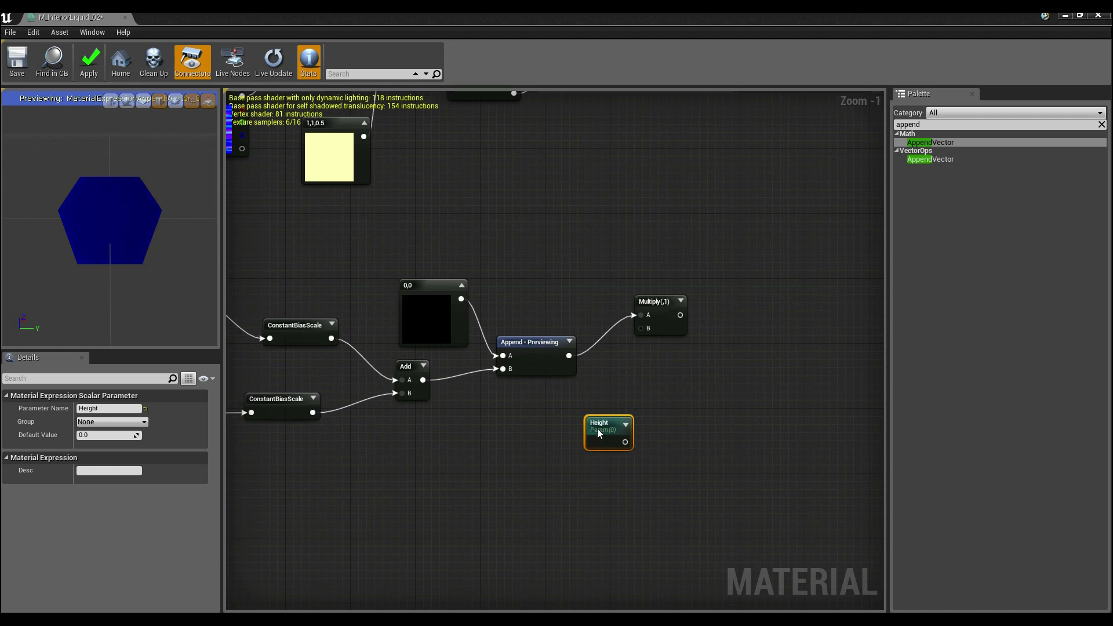
pyautogui.moveTo(603, 439); pyautogui.dragTo(543, 446)
pyautogui.moveTo(641, 328); pyautogui.dragTo(568, 449)
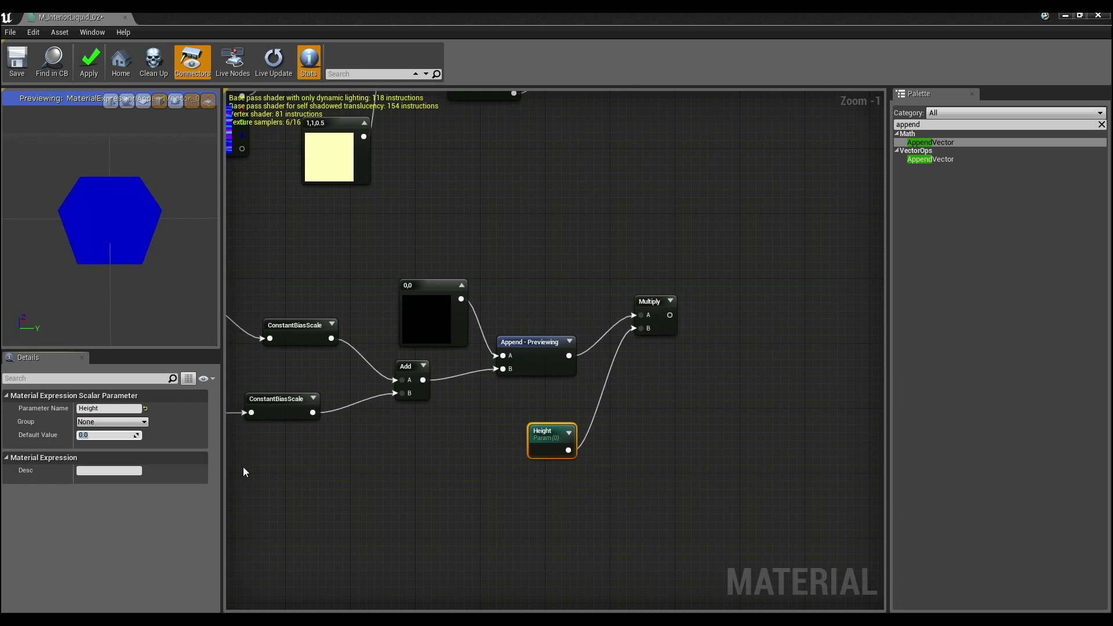
pyautogui.write('15')
pyautogui.press('Return')
# Step: Connect the Height Multiply's output to the material's World Position Offset input
pyautogui.moveTo(793, 172); pyautogui.dragTo(658, 459, button='right')
pyautogui.scroll(-1, 562, 529)
pyautogui.moveTo(542, 556); pyautogui.dragTo(582, 141)
pyautogui.moveTo(415, 592); pyautogui.dragTo(421, 474, button='right')
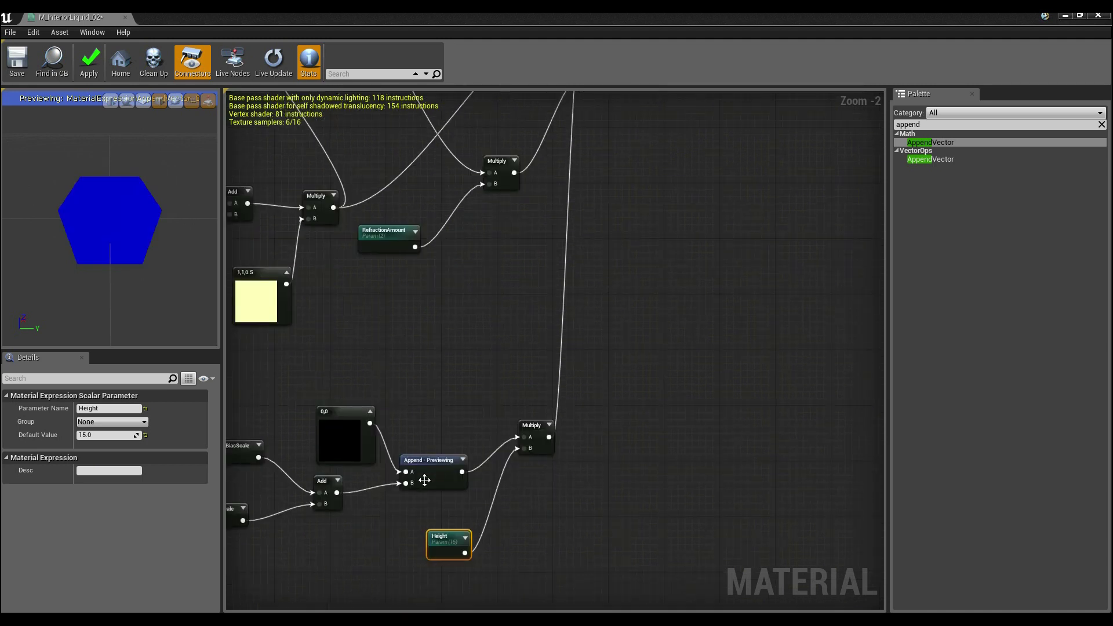
# Step: Stop previewing the Append node and view the full material on the preview mesh from another angle
pyautogui.rightClick(431, 489)
pyautogui.click(466, 329)
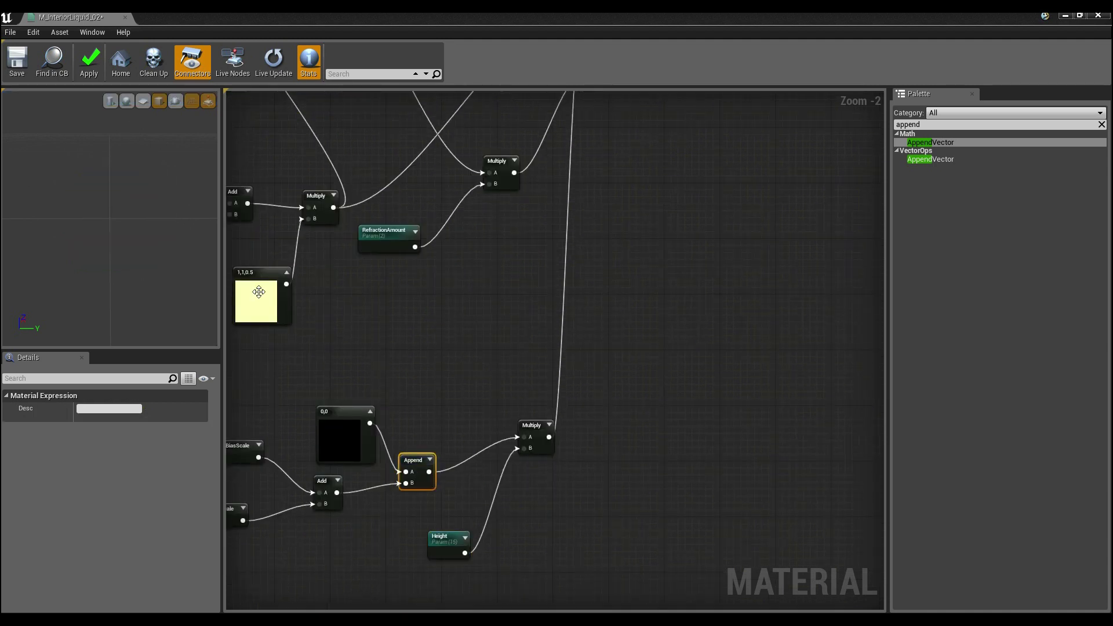
pyautogui.moveTo(95, 228); pyautogui.dragTo(148, 221)
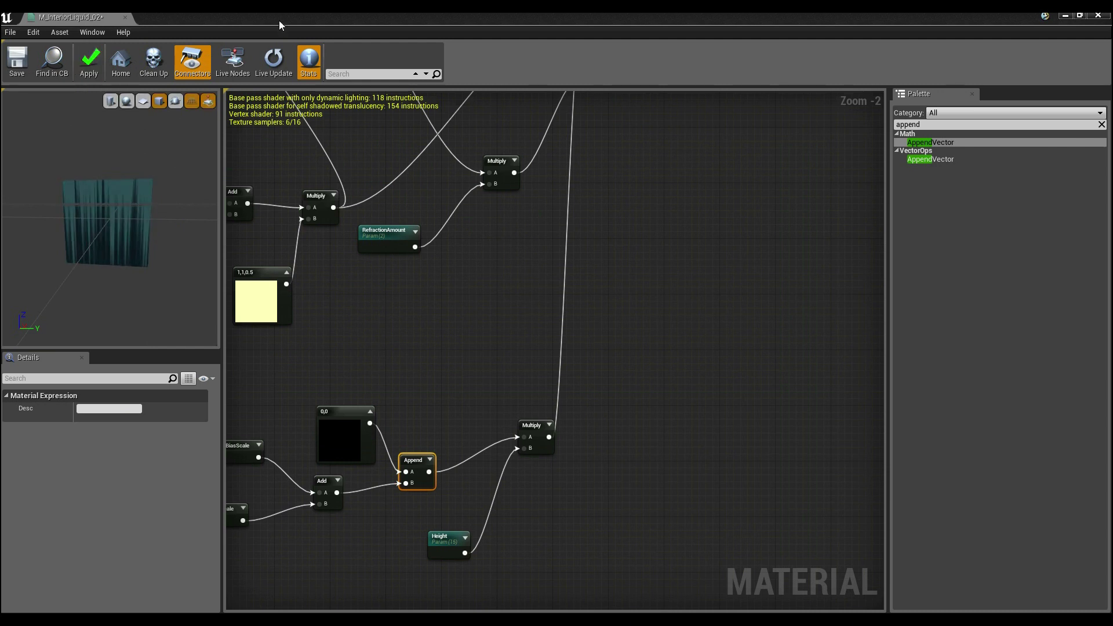
# Step: Move the material editor window off the level view, apply the material changes, and close the editor
pyautogui.moveTo(279, 19); pyautogui.dragTo(758, 105)
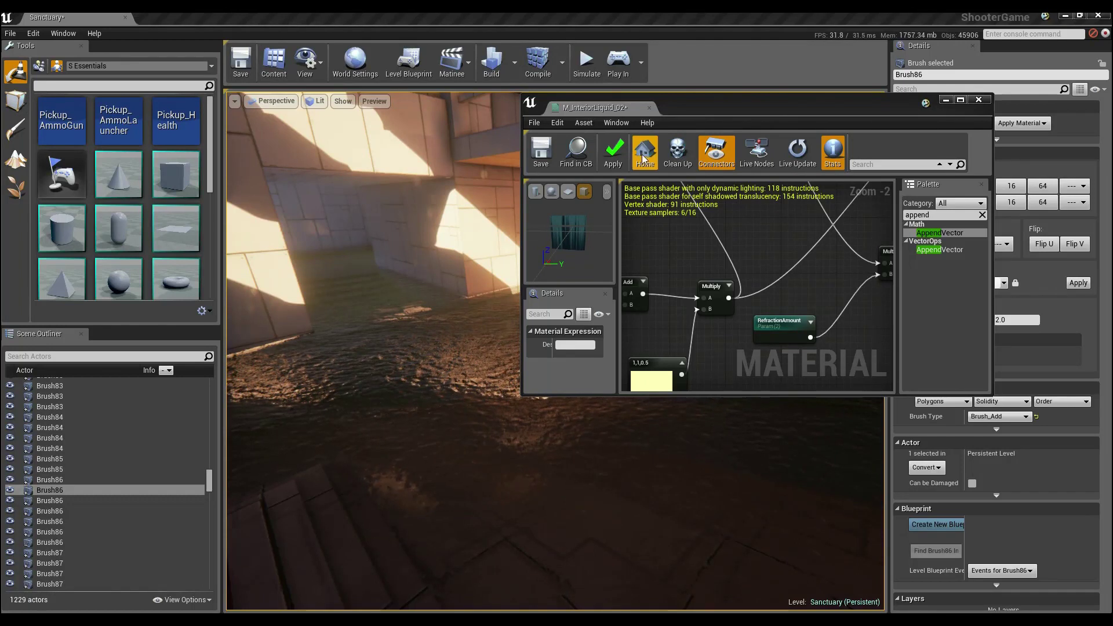
pyautogui.click(612, 153)
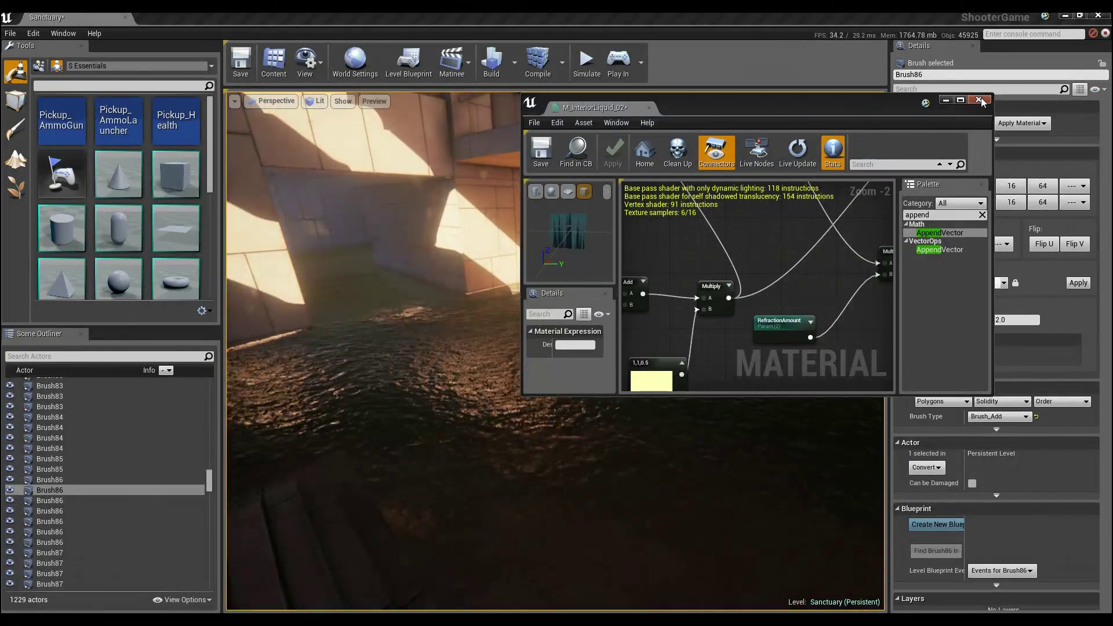
pyautogui.click(980, 98)
# Step: Look around the Sanctuary level to inspect the water surface's wave movement near the stairs and walls
pyautogui.moveTo(661, 368); pyautogui.dragTo(614, 296)
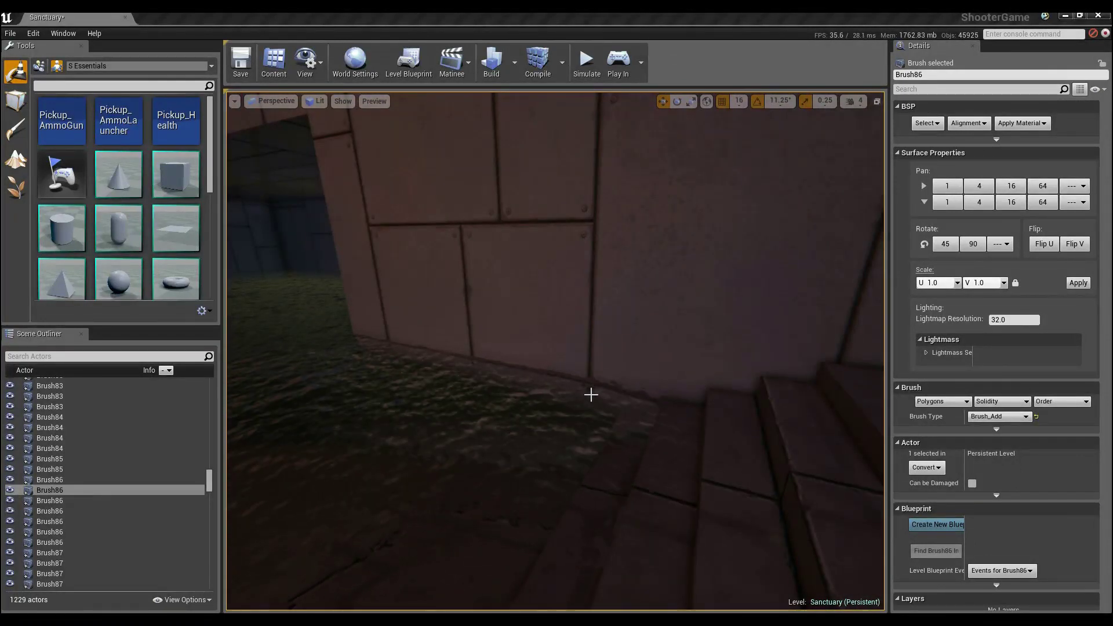
pyautogui.press('f')
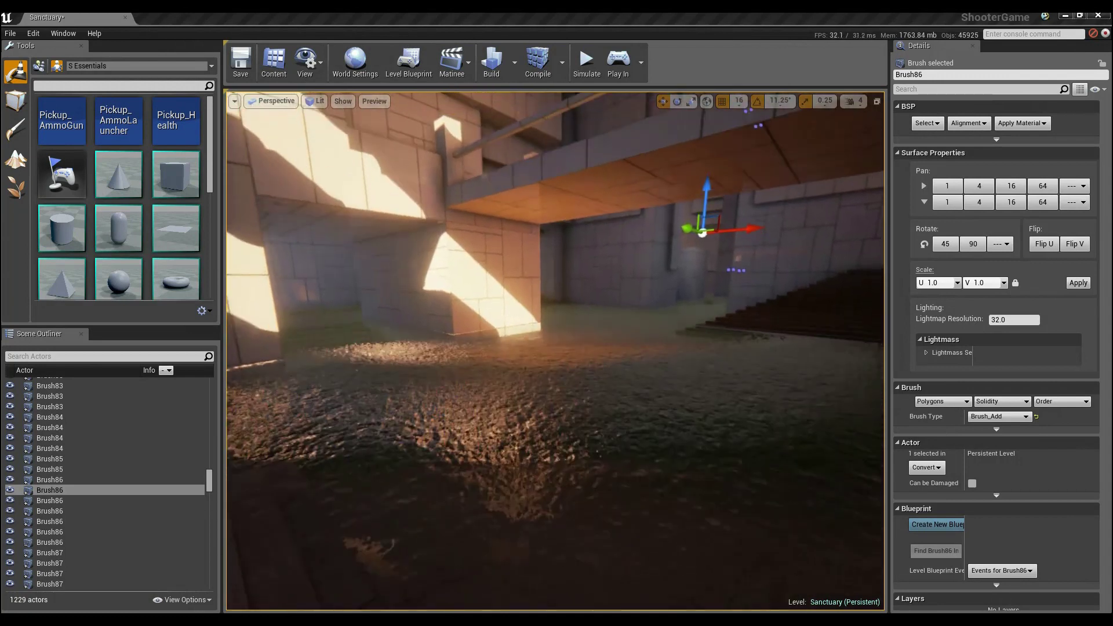
pyautogui.moveTo(556, 348); pyautogui.dragTo(481, 347)
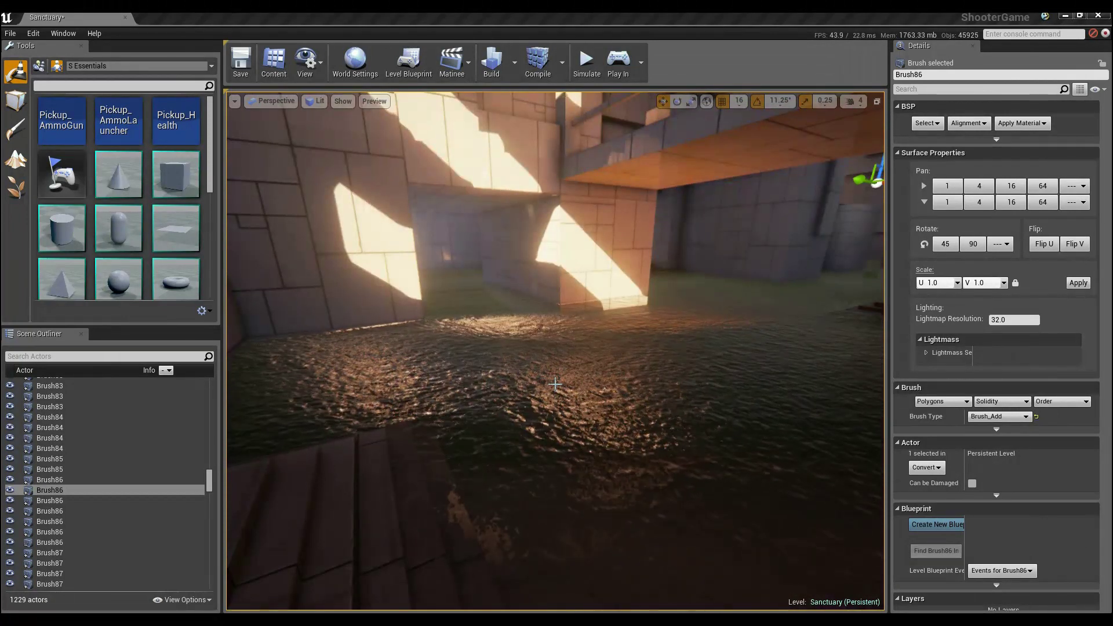